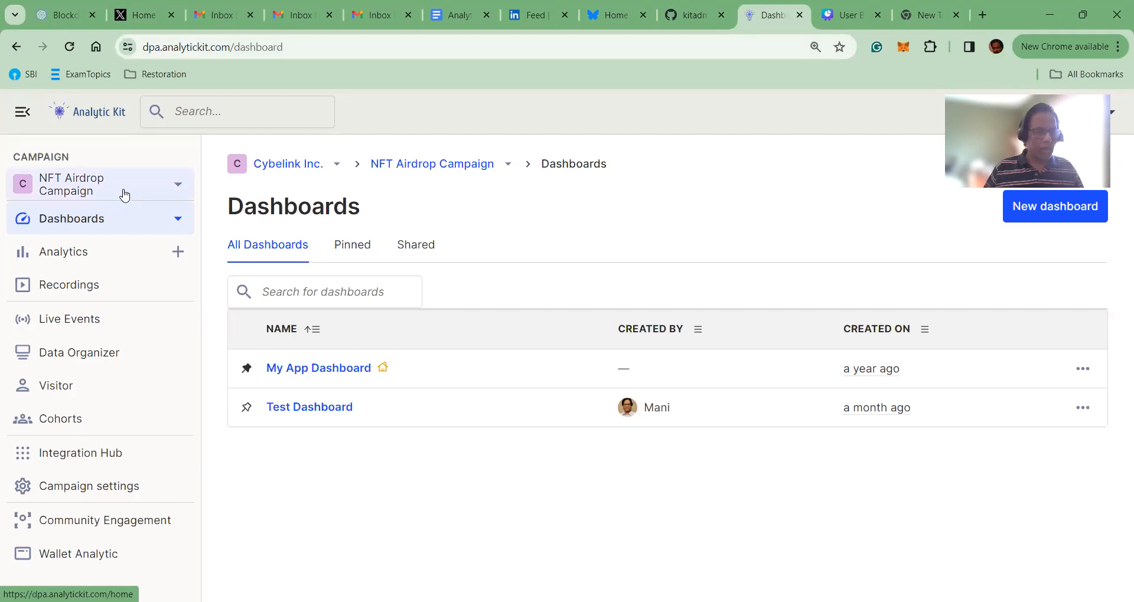
- Open test_cohort1 from the campaign's cohorts
click(57, 420)
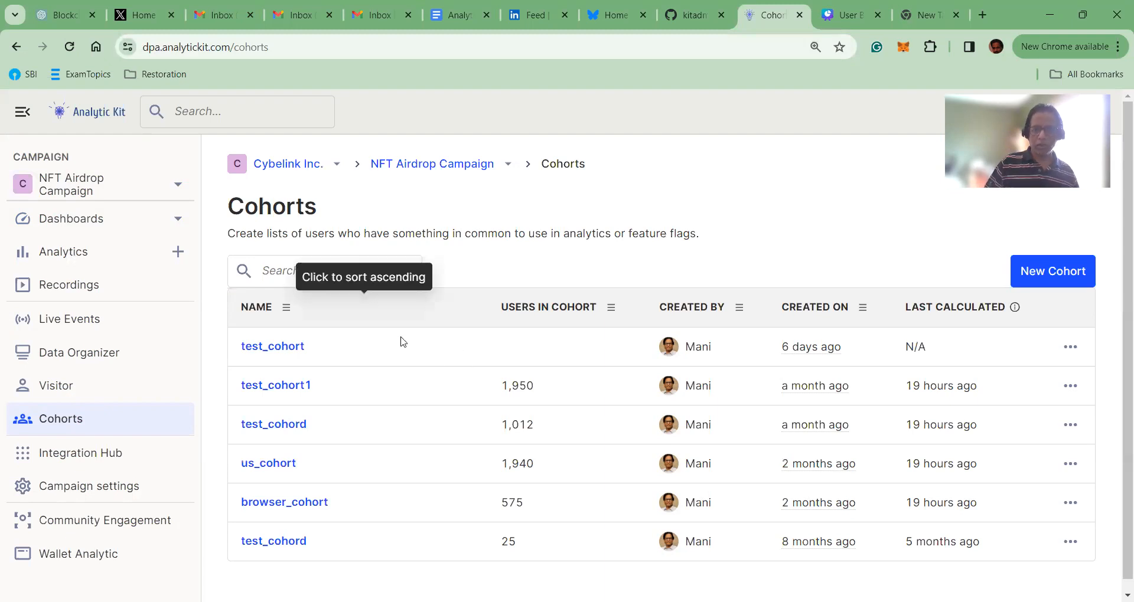
click(288, 391)
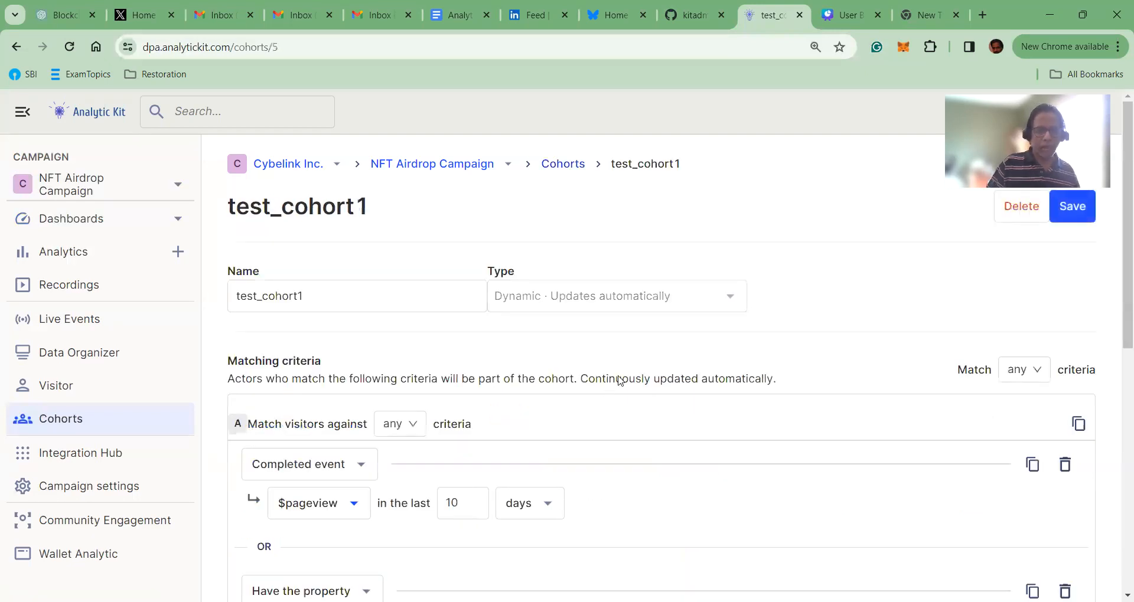
scroll(650, 372, down, 12)
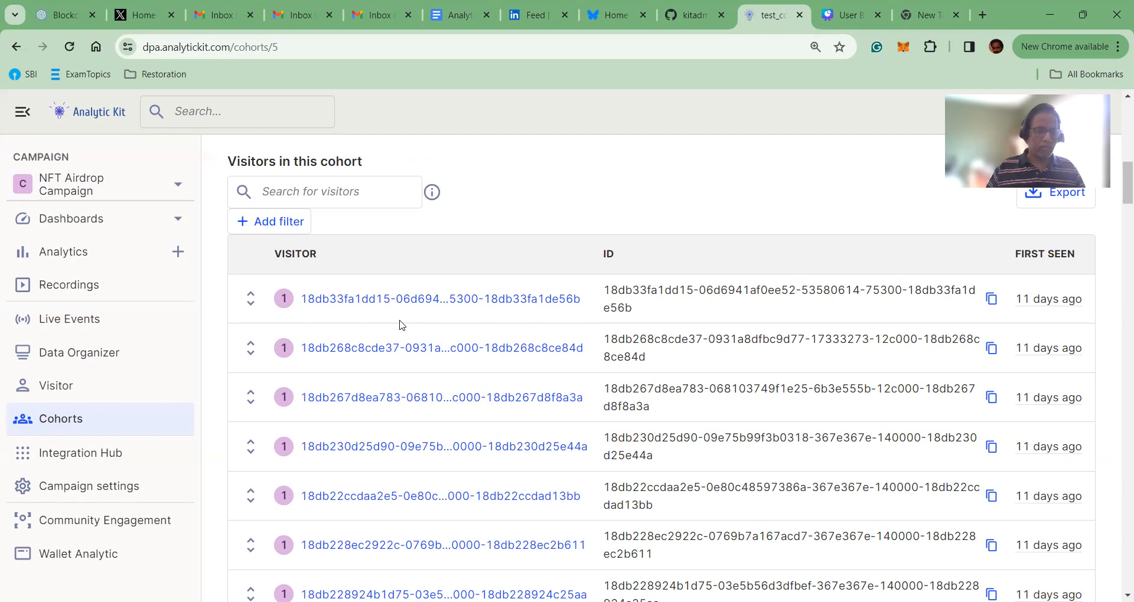
scroll(564, 322, up, 10)
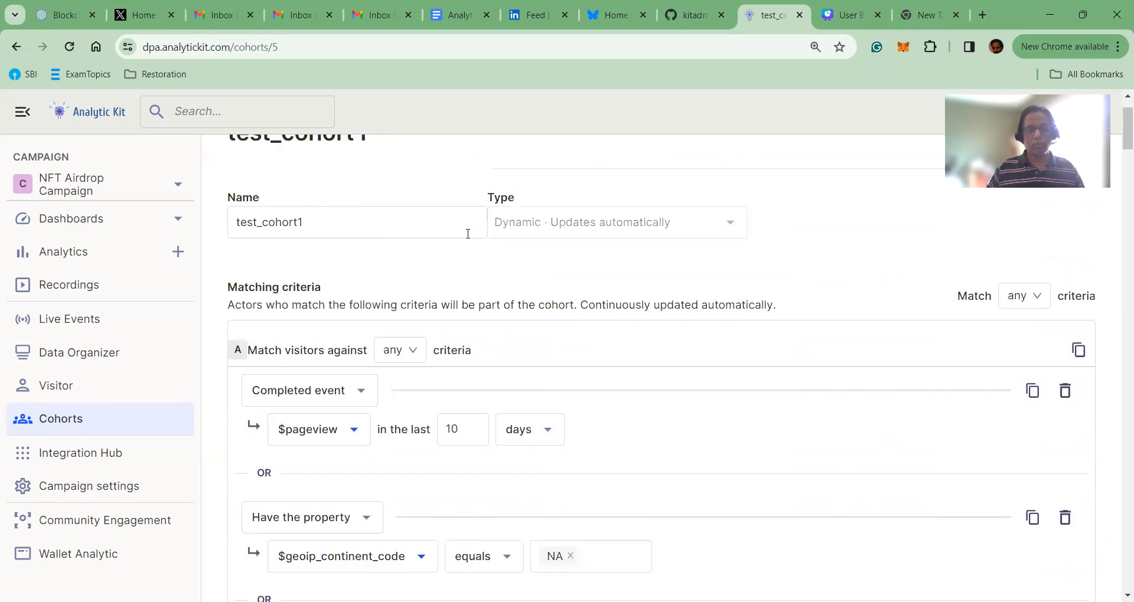
scroll(485, 251, up, 2)
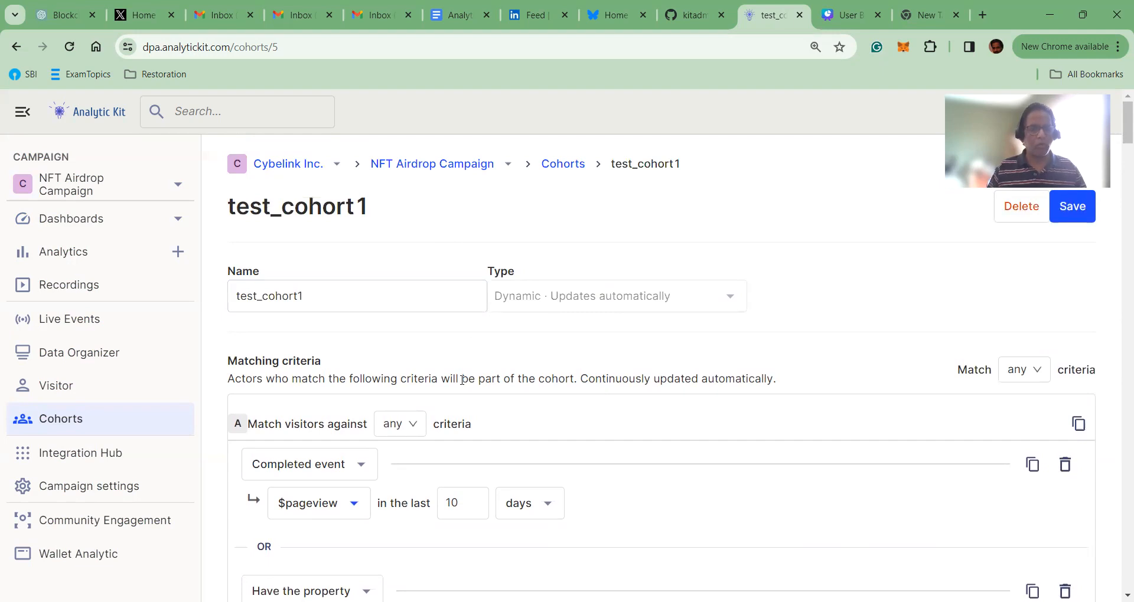
- Examine the matching criteria of test_cohort1 and browse its visitors down to the last entry
scroll(605, 341, down, 10)
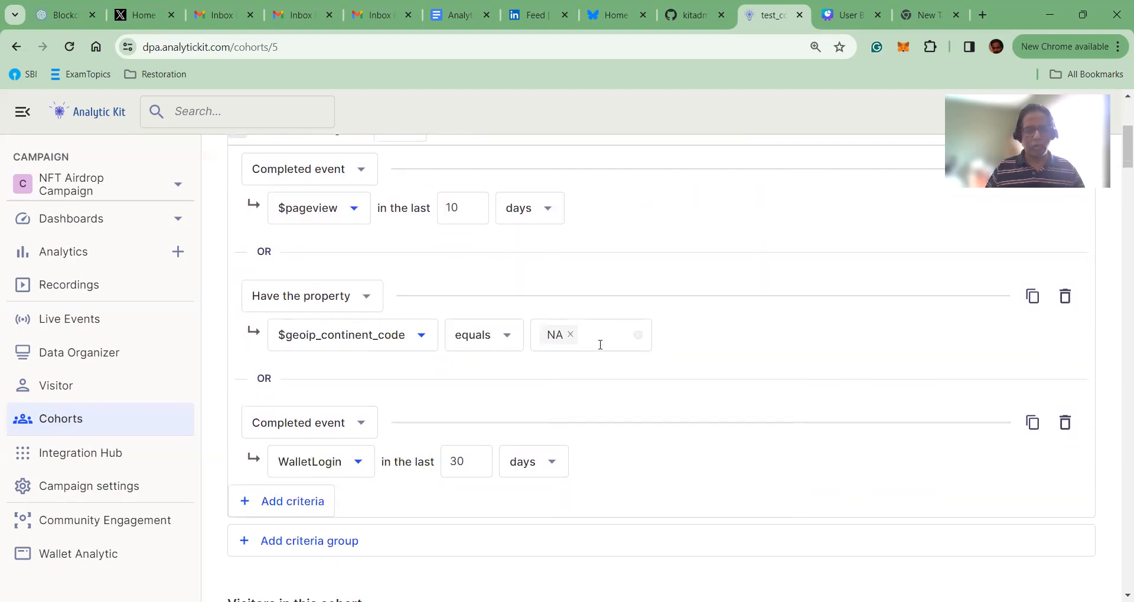
scroll(557, 379, up, 5)
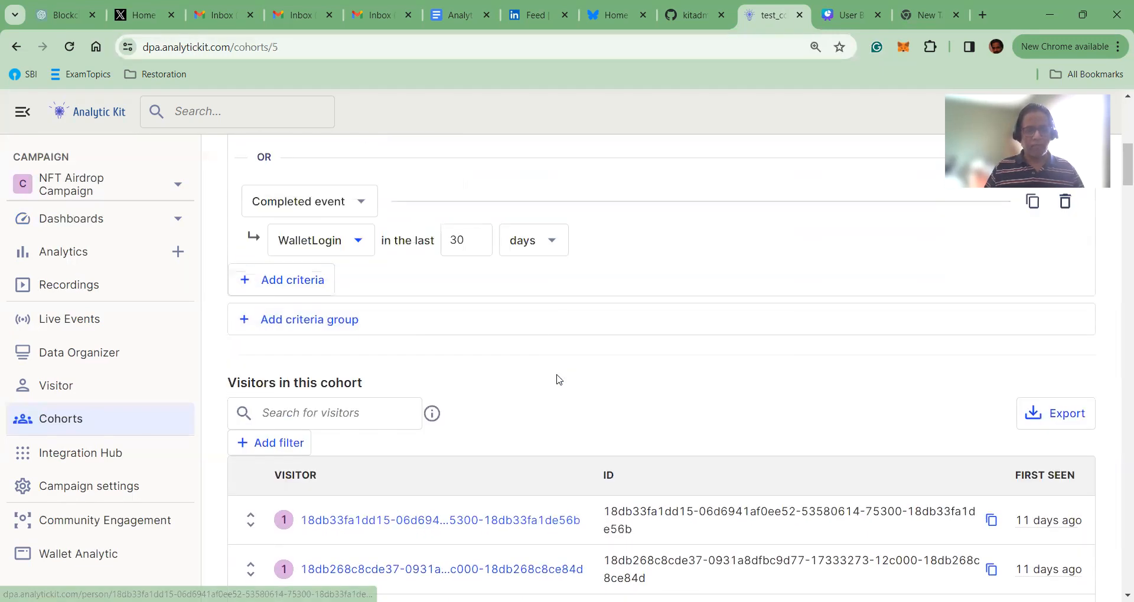
scroll(557, 380, down, 4)
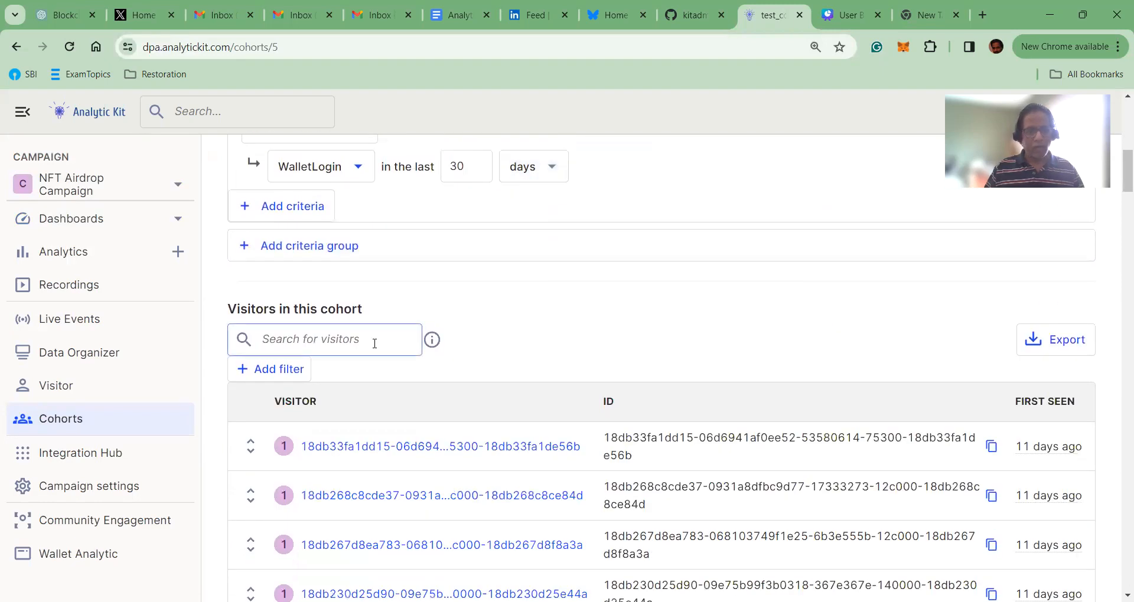
scroll(325, 318, up, 1)
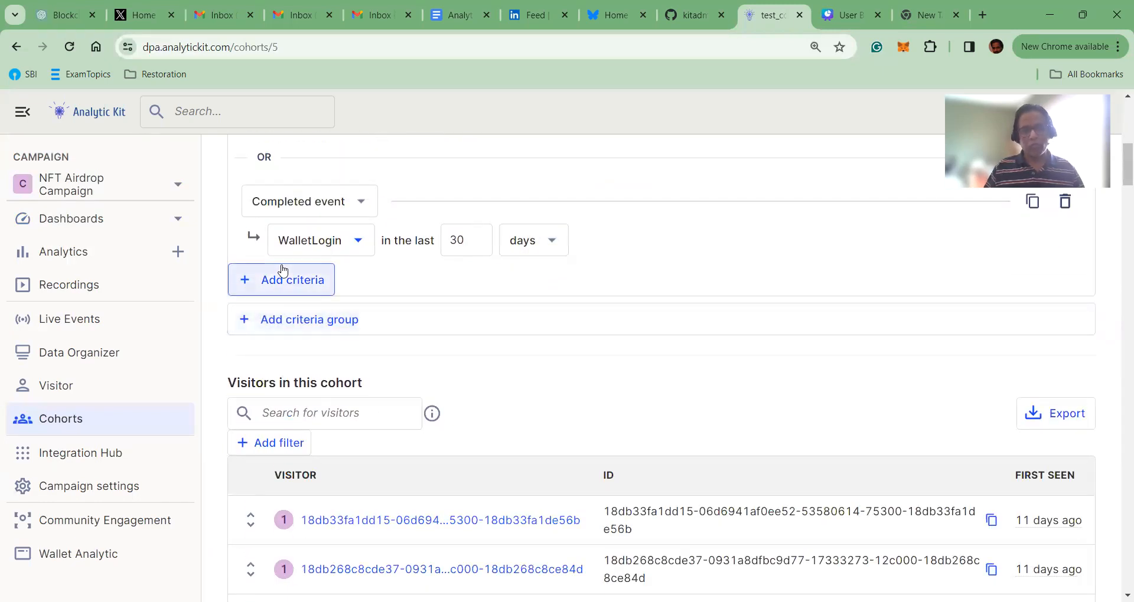
scroll(284, 274, up, 4)
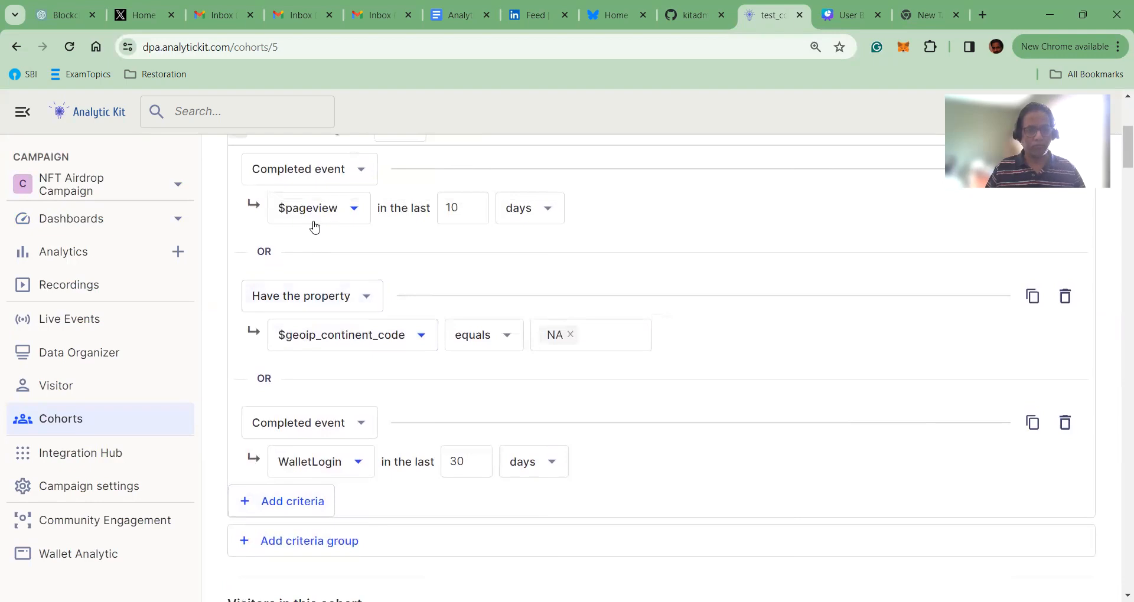
scroll(310, 242, up, 3)
scroll(696, 433, down, 8)
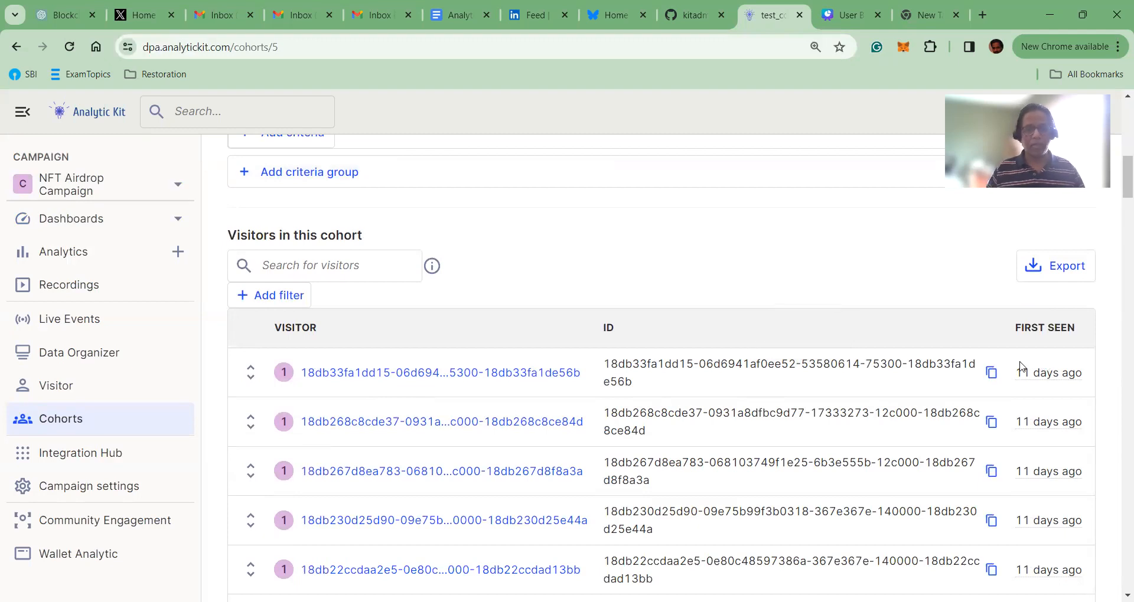
scroll(845, 372, down, 5)
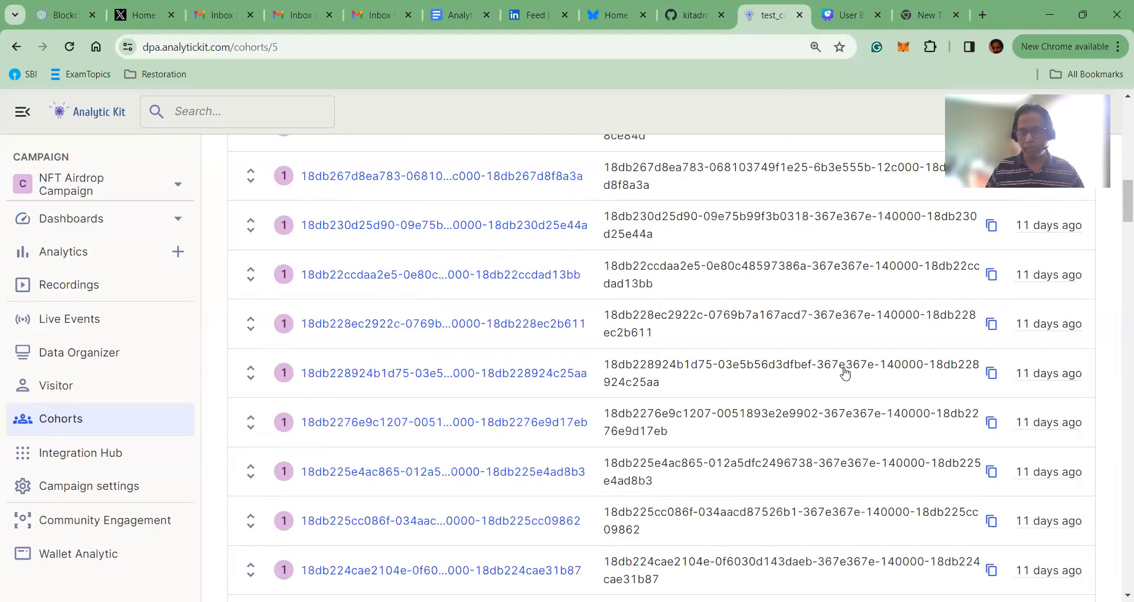
scroll(845, 372, down, 15)
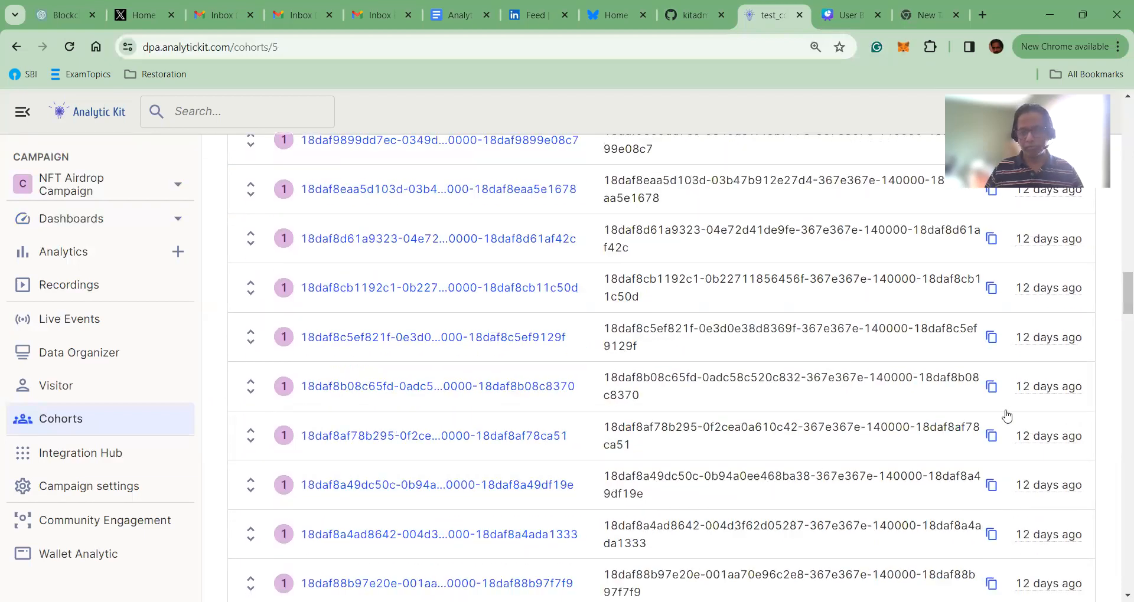
drag(1125, 304, 1117, 581)
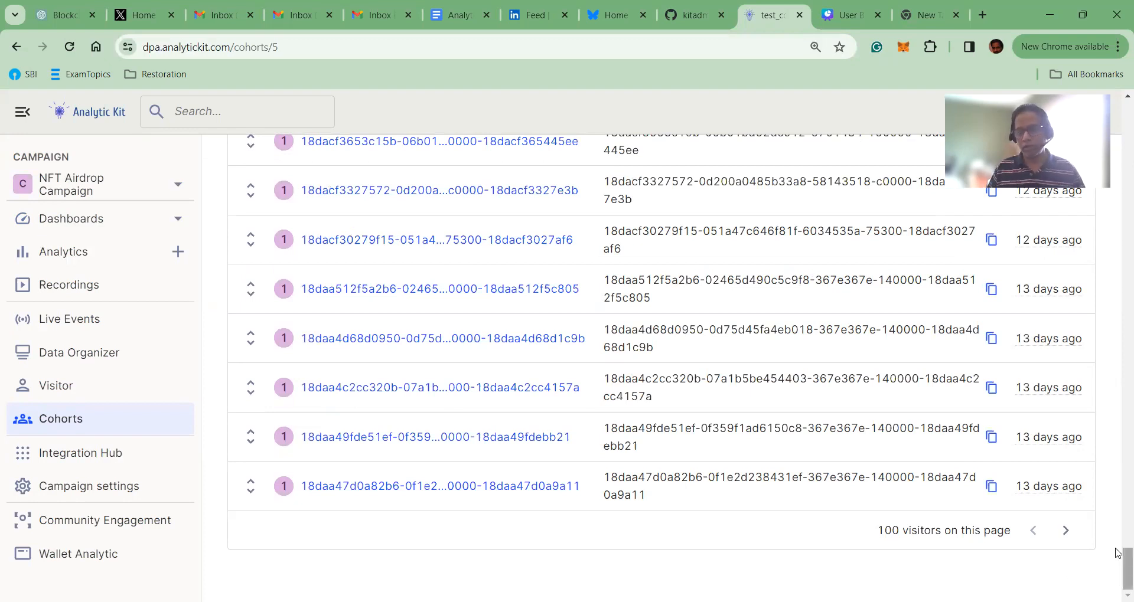
drag(1118, 572, 1118, 112)
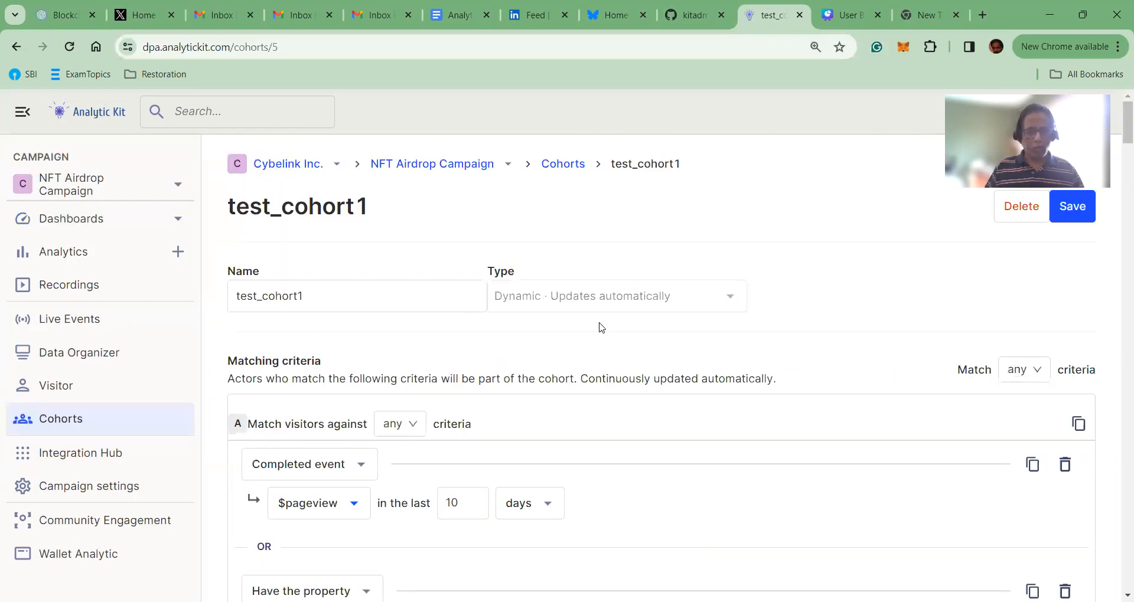
- Expand the first visitor in the cohort, review the visitor's properties, and collapse the entry
scroll(582, 355, down, 10)
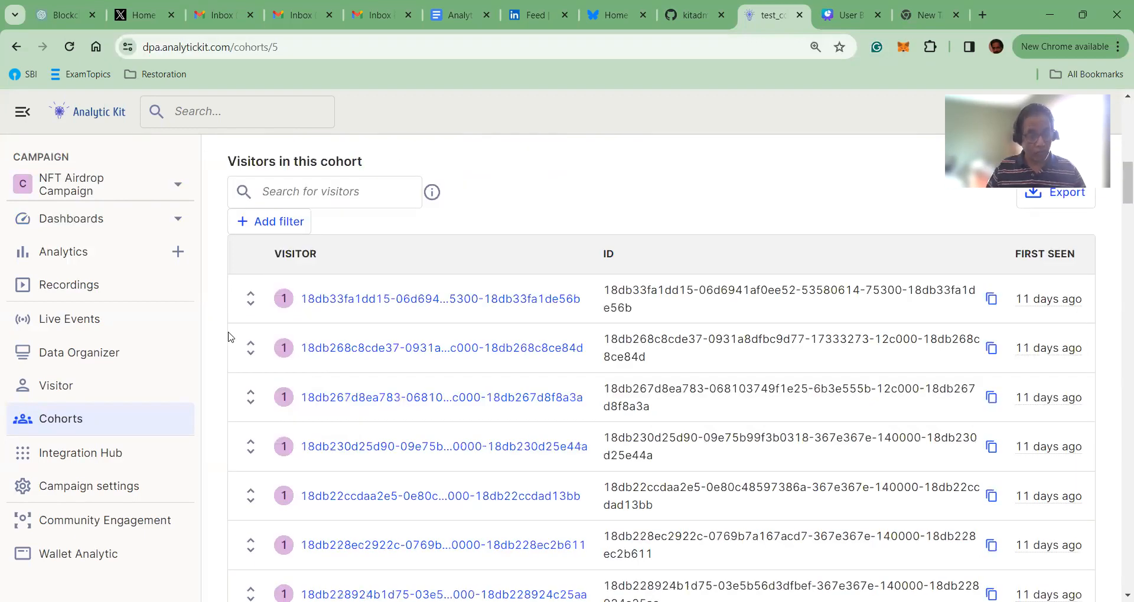
click(250, 299)
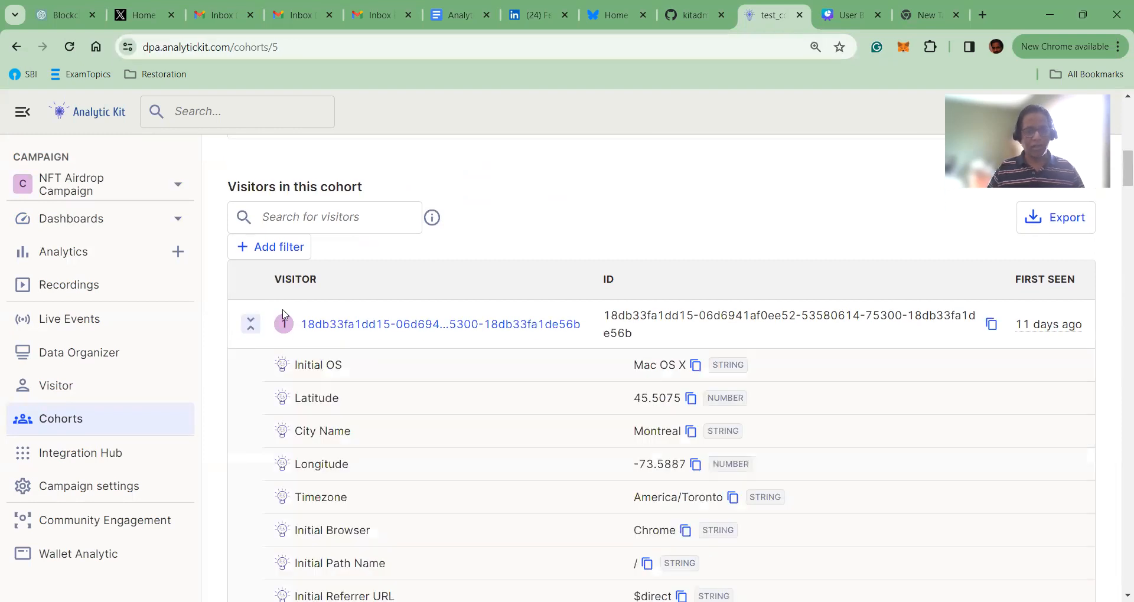
scroll(893, 409, down, 2)
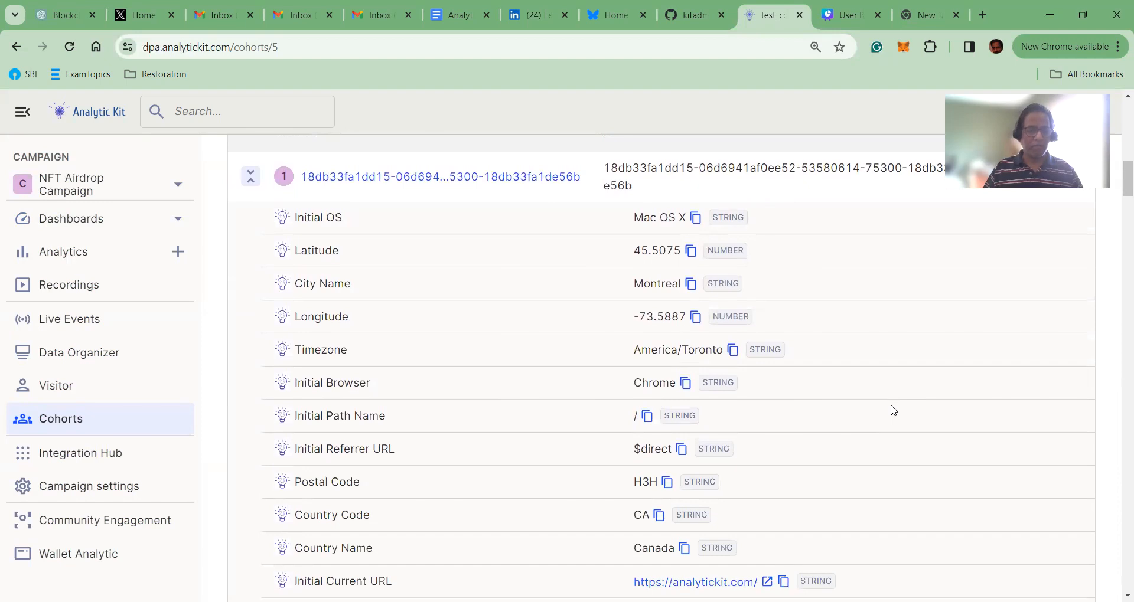
scroll(893, 410, down, 3)
scroll(893, 410, down, 4)
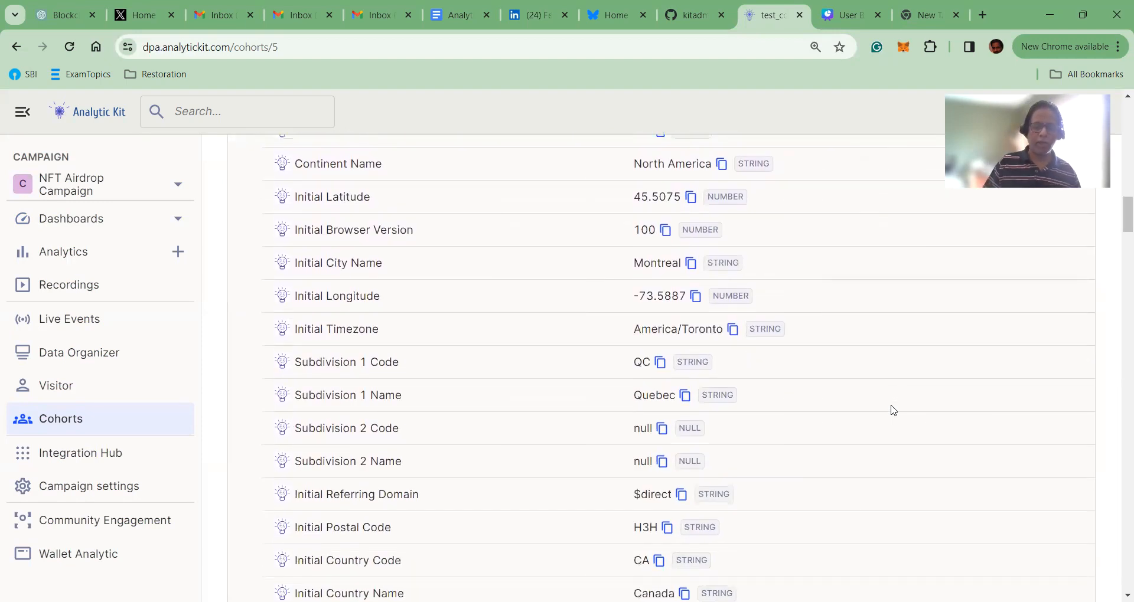
scroll(850, 390, up, 5)
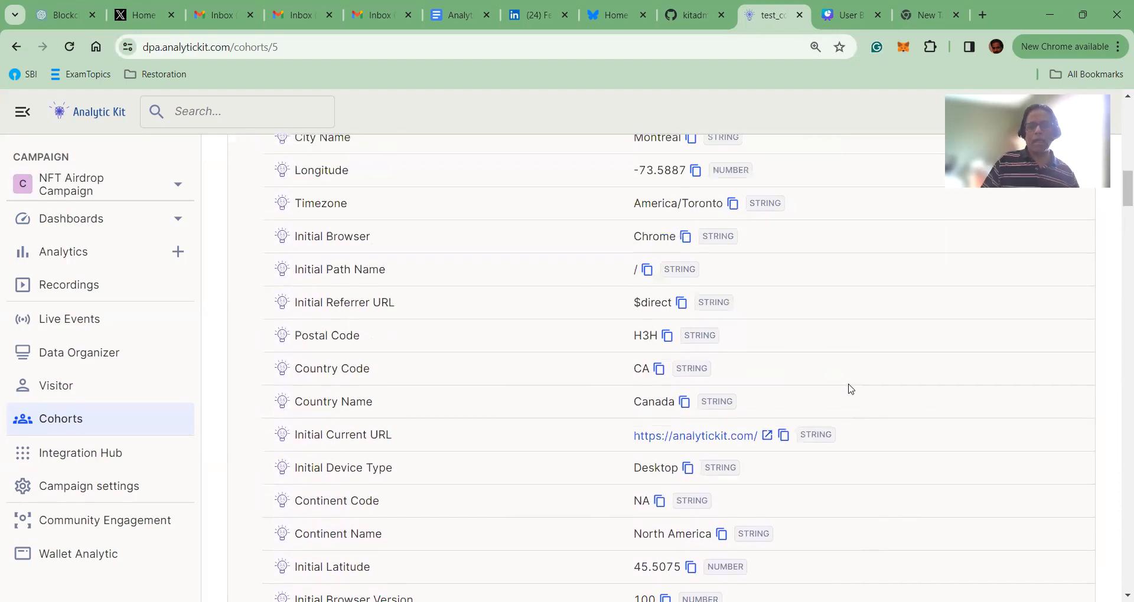
scroll(850, 391, up, 5)
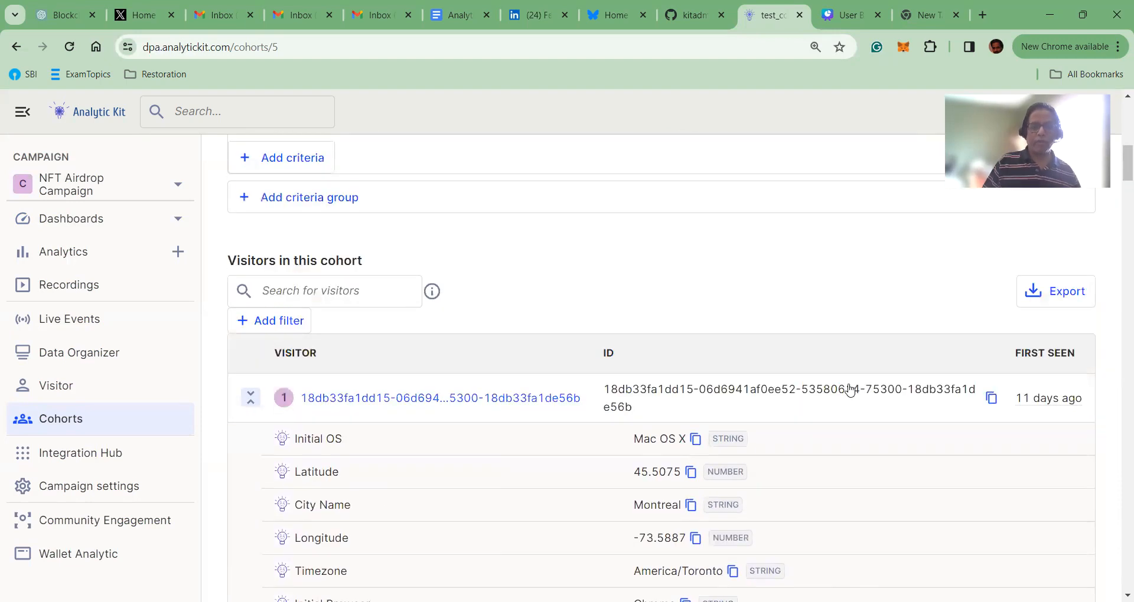
click(251, 399)
- Change criteria group A of test_cohort1 to match visitors against all criteria using the logical AND option
scroll(671, 295, up, 6)
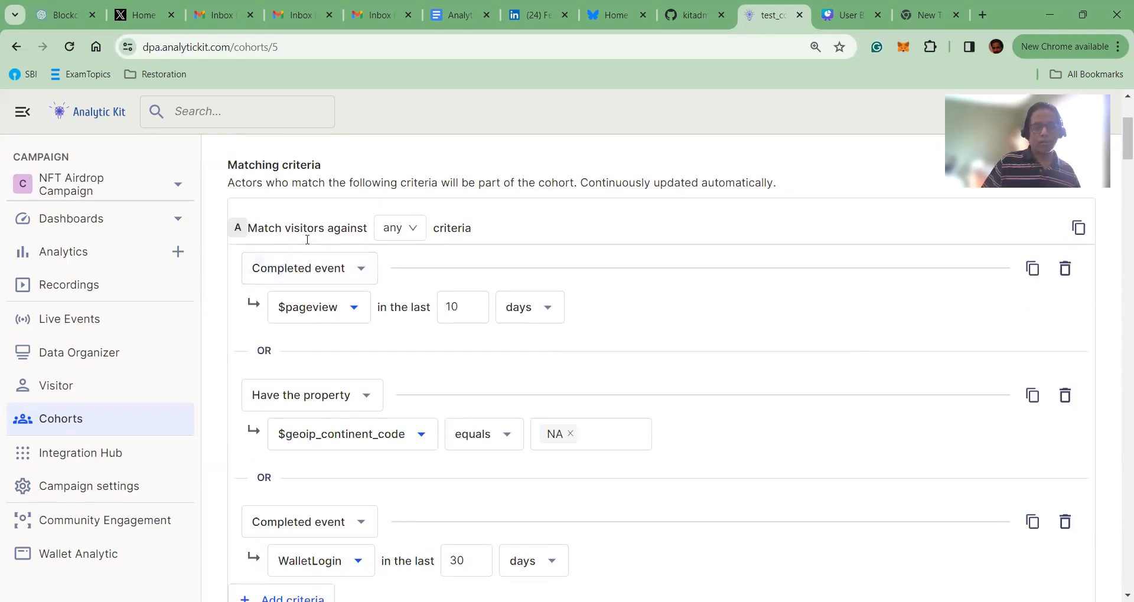
scroll(309, 244, up, 3)
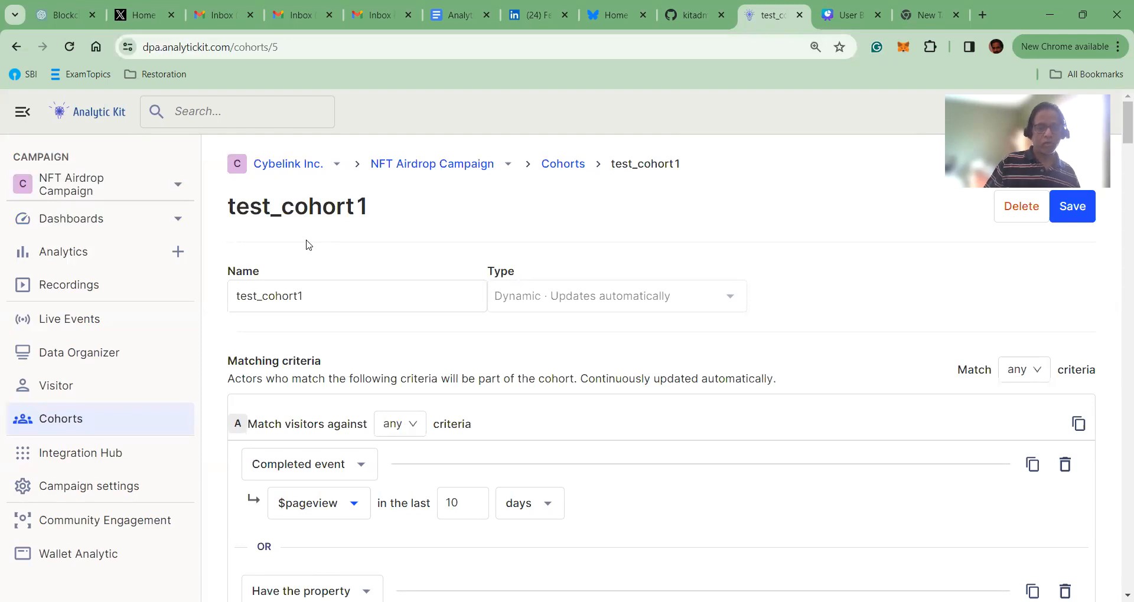
scroll(370, 329, down, 3)
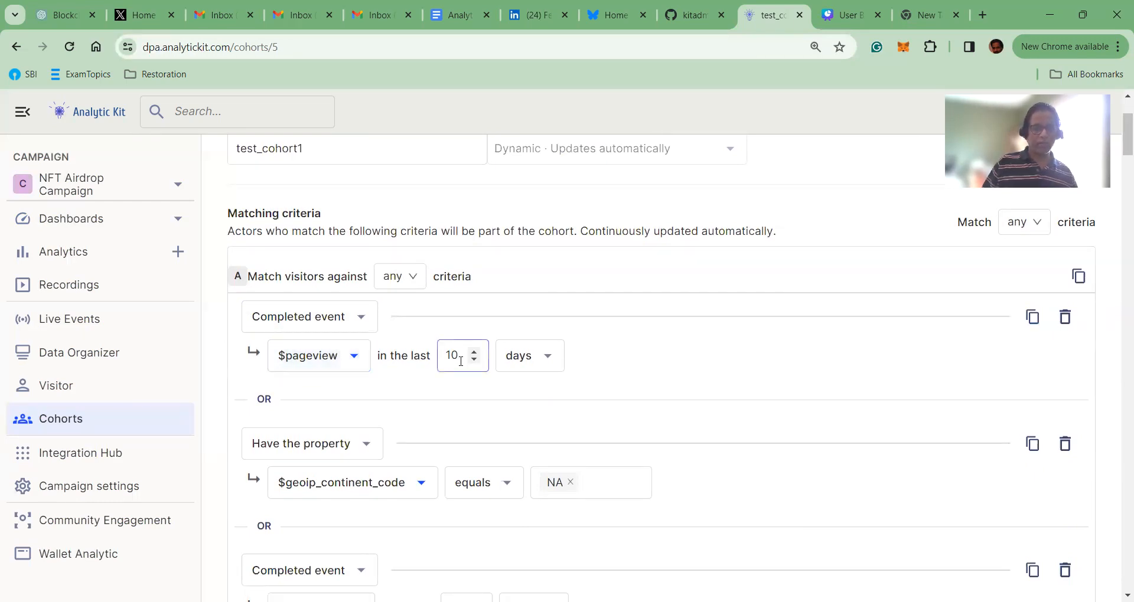
scroll(461, 362, down, 1)
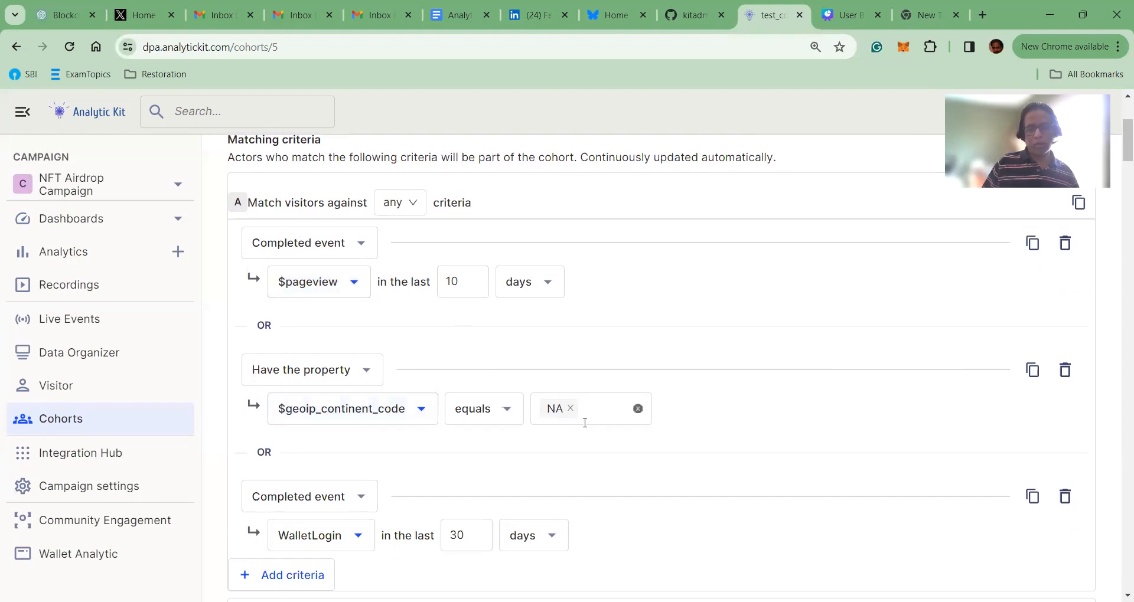
scroll(524, 448, down, 2)
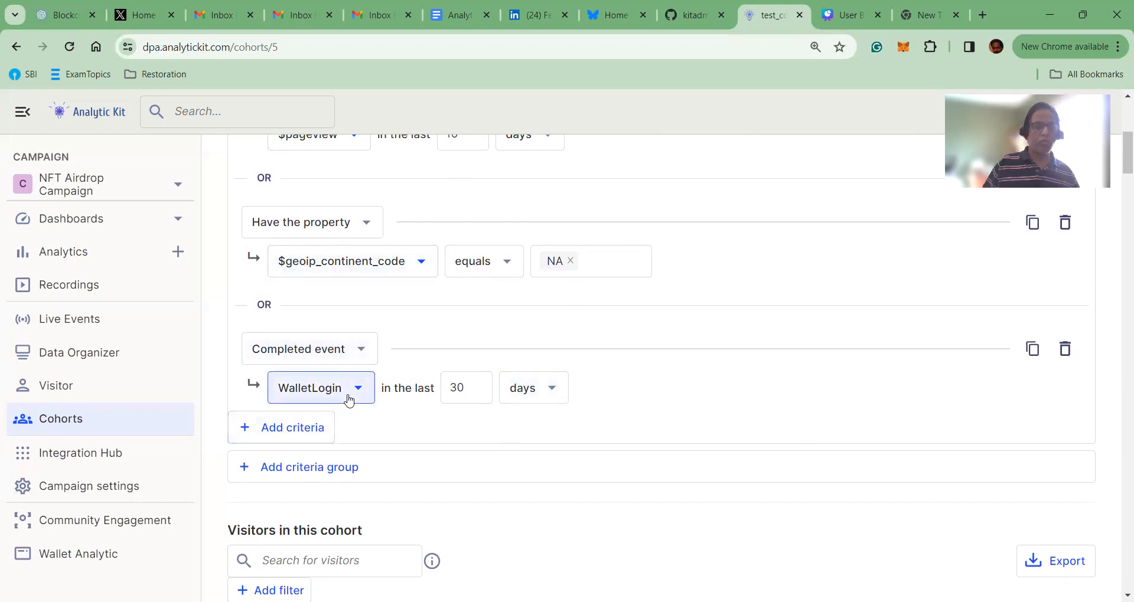
scroll(384, 265, up, 2)
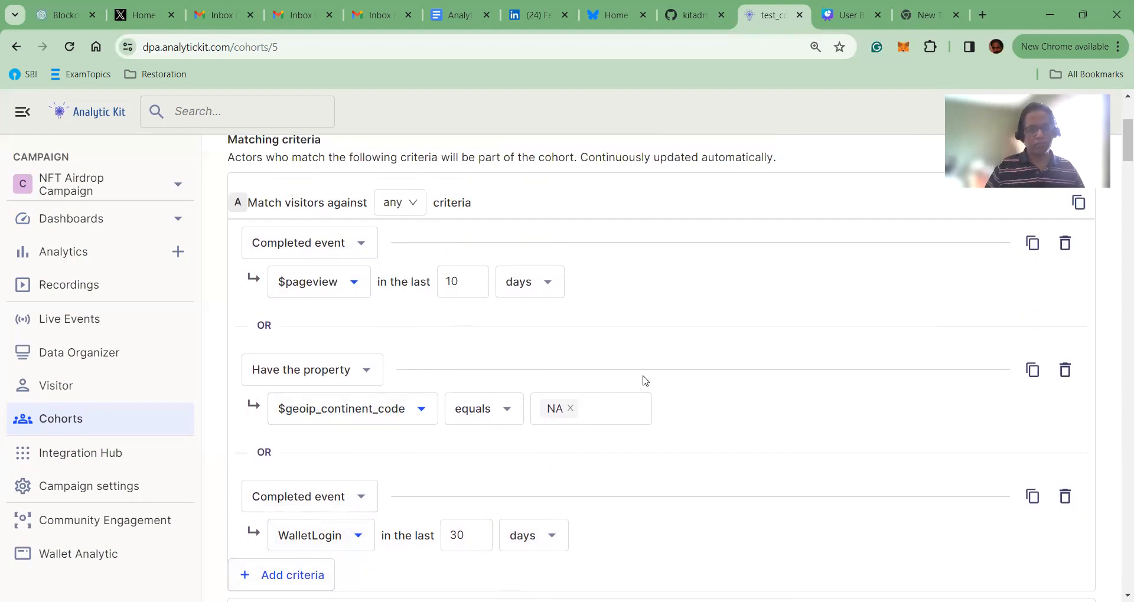
click(414, 203)
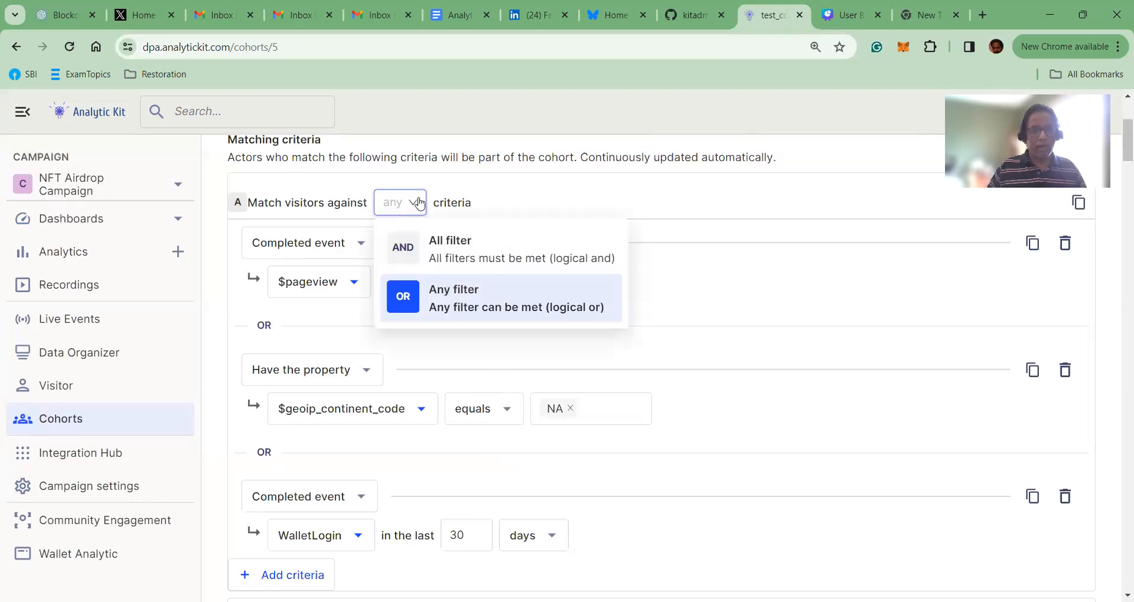
click(460, 249)
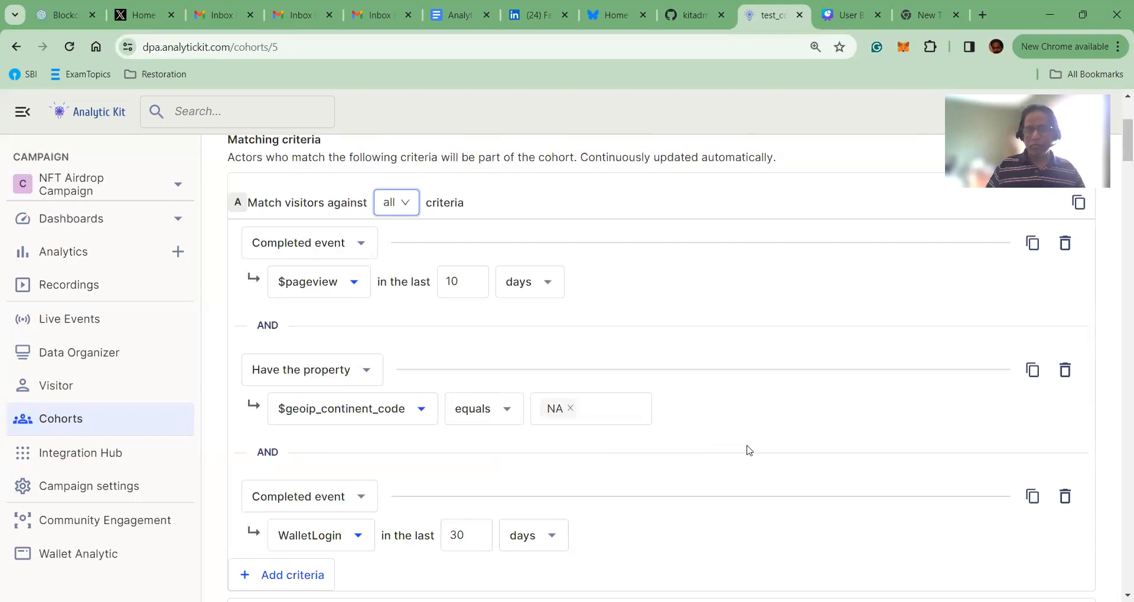
- Look through the cohort's visitors, start a CSV export of them and cancel it
scroll(744, 449, down, 2)
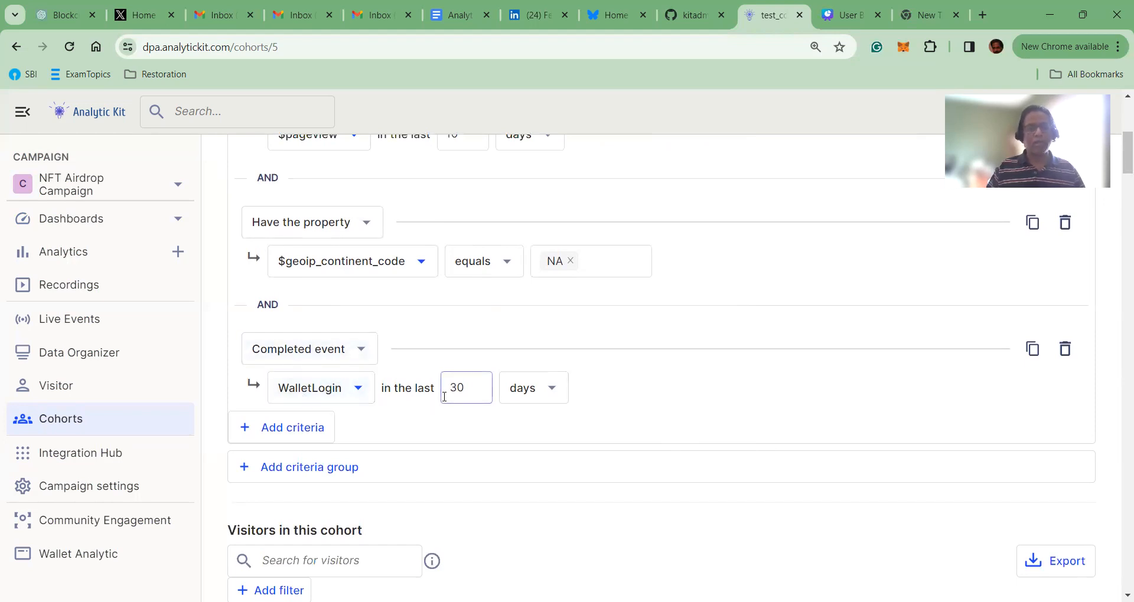
scroll(645, 384, down, 4)
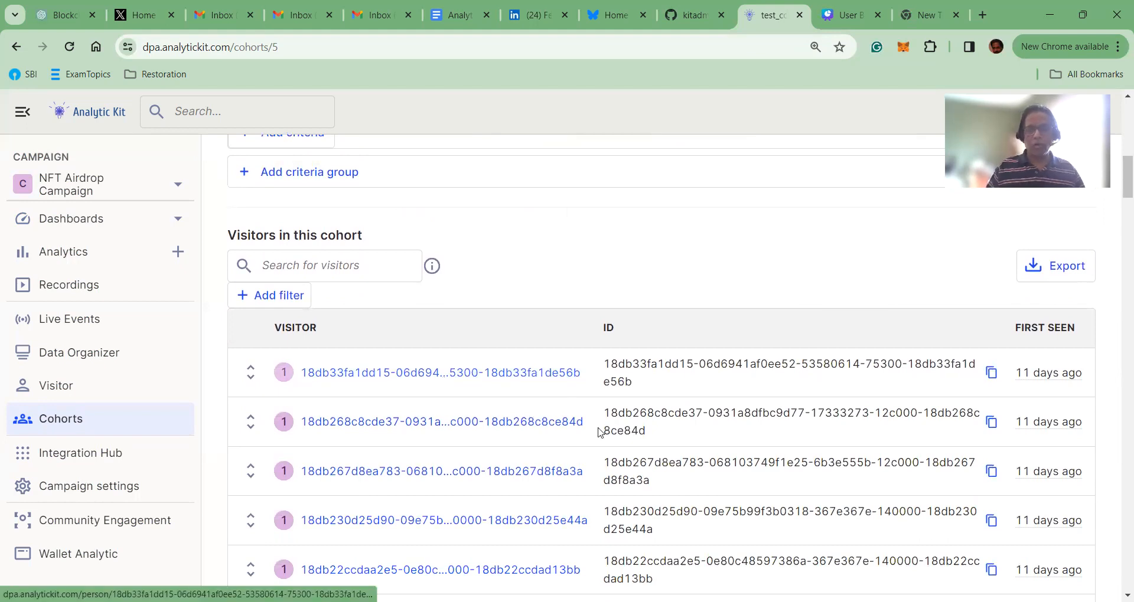
scroll(603, 372, down, 12)
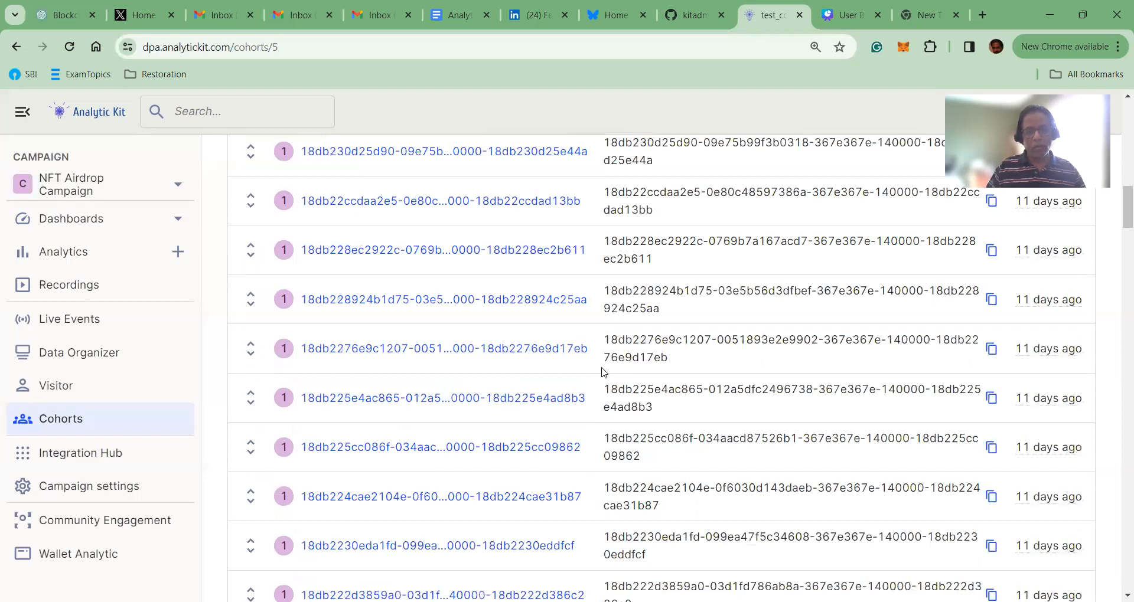
scroll(603, 372, up, 12)
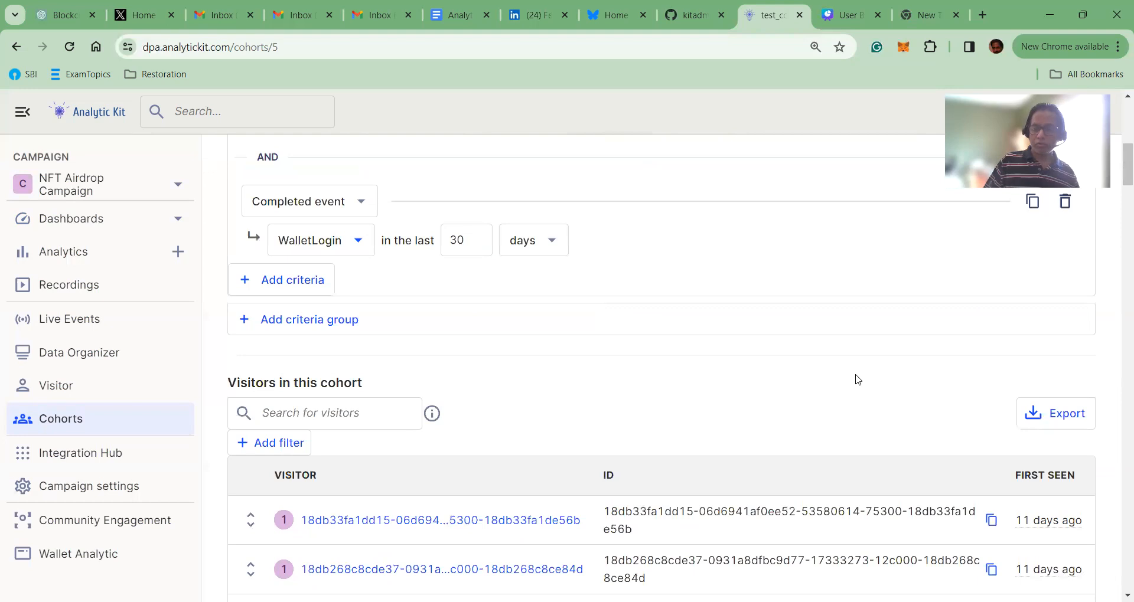
click(1053, 418)
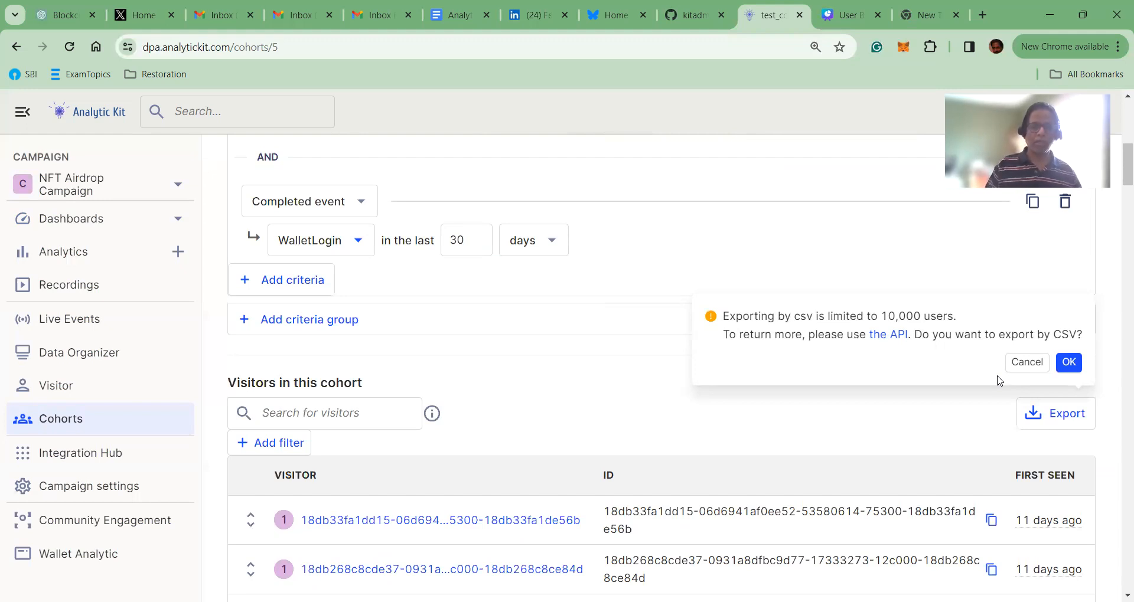
click(1027, 362)
scroll(691, 413, up, 10)
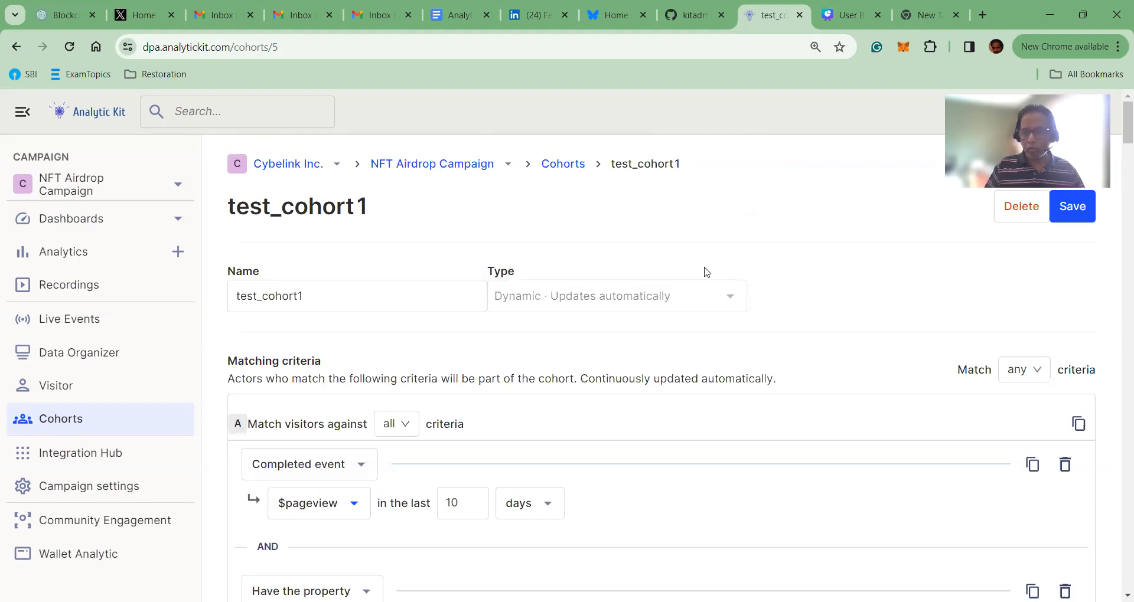
- Select Any filter (logical or) as the overall match for test_cohort1's matching criteria
scroll(650, 311, down, 2)
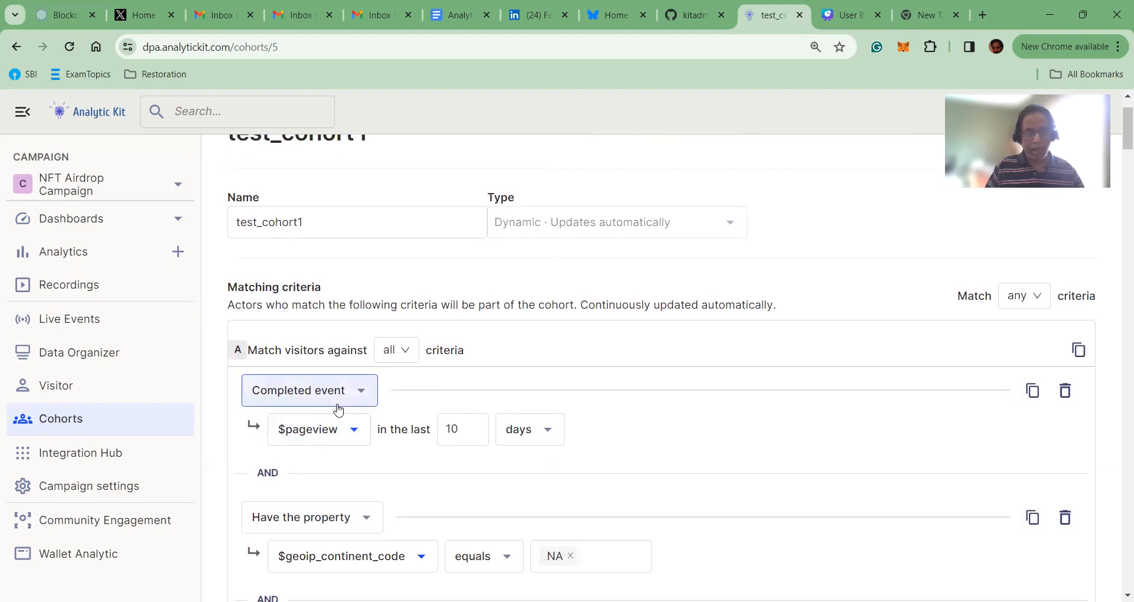
click(1033, 301)
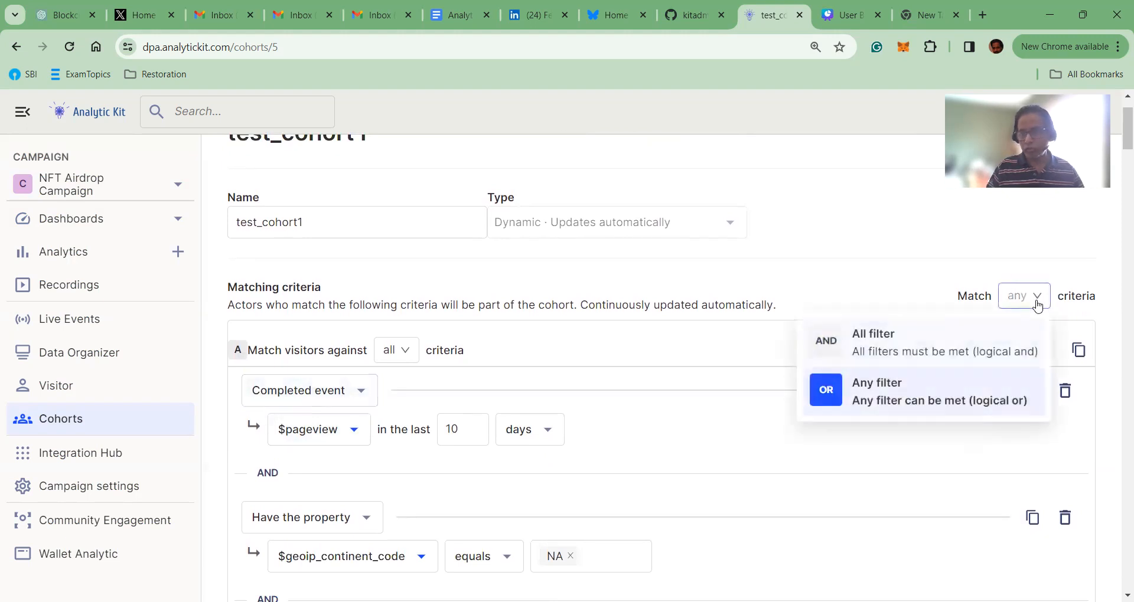
click(870, 385)
- Examine the pageview, continent code and WalletLogin criteria in group A and how they are combined
scroll(784, 411, down, 7)
scroll(620, 387, up, 3)
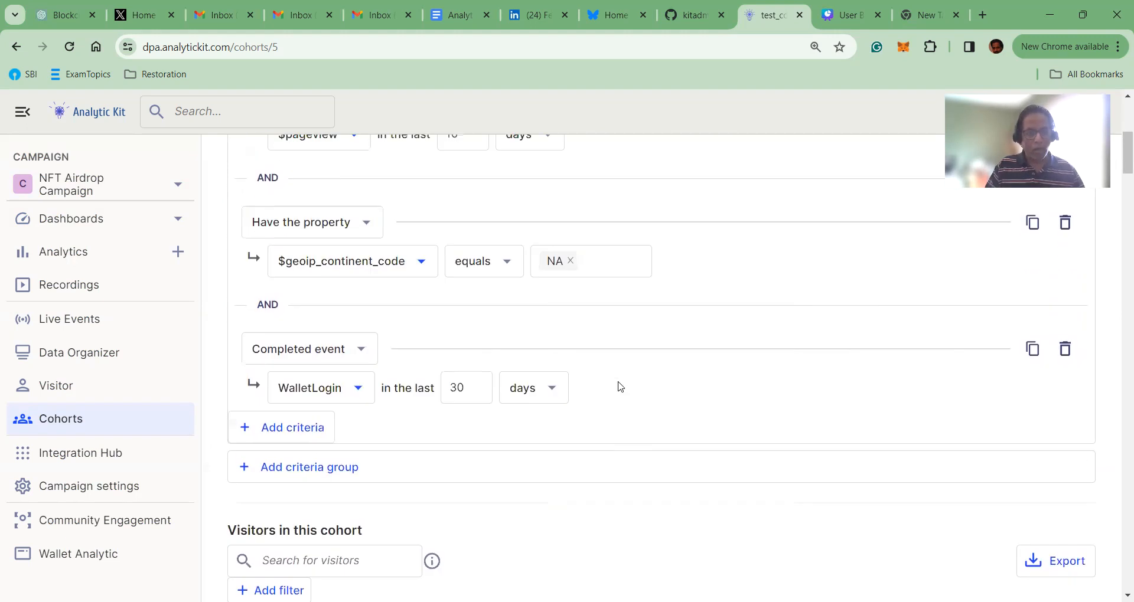
scroll(620, 387, down, 3)
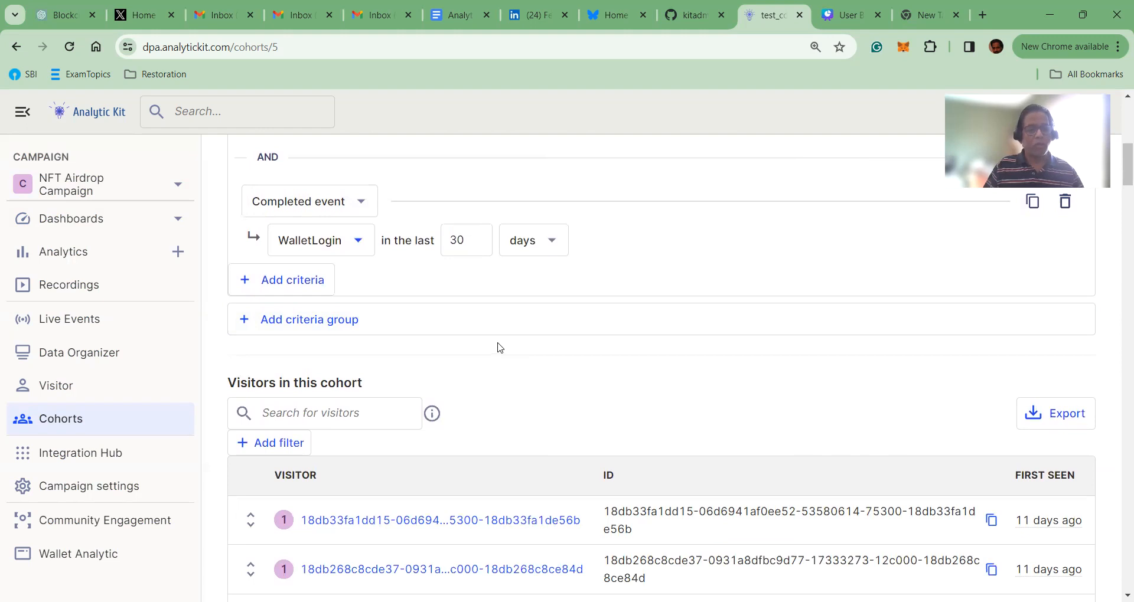
scroll(445, 334, up, 5)
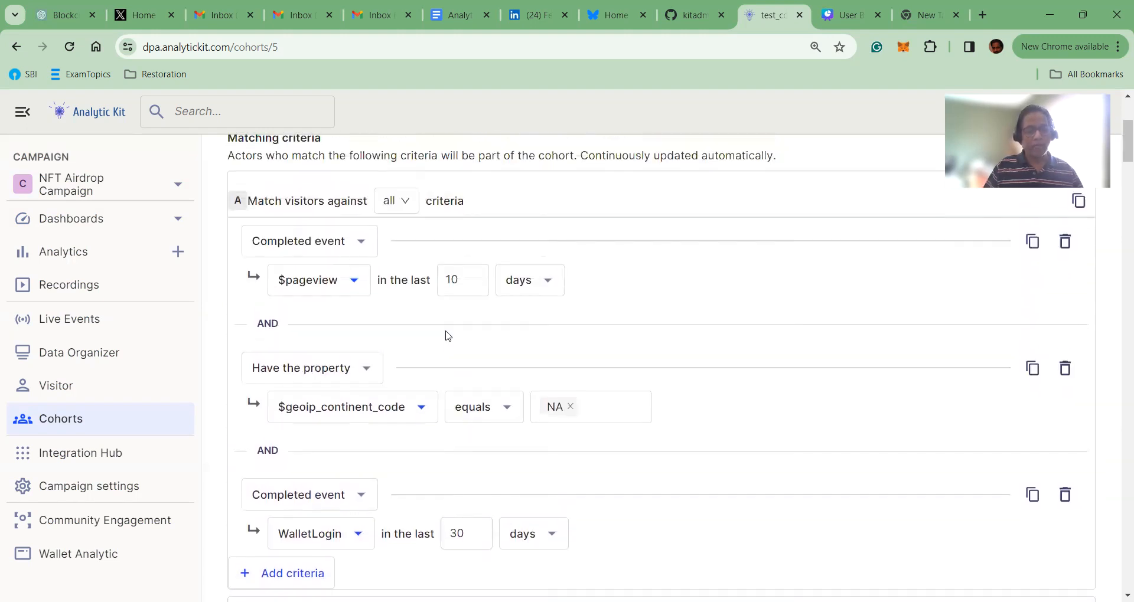
scroll(413, 340, up, 3)
scroll(326, 405, down, 1)
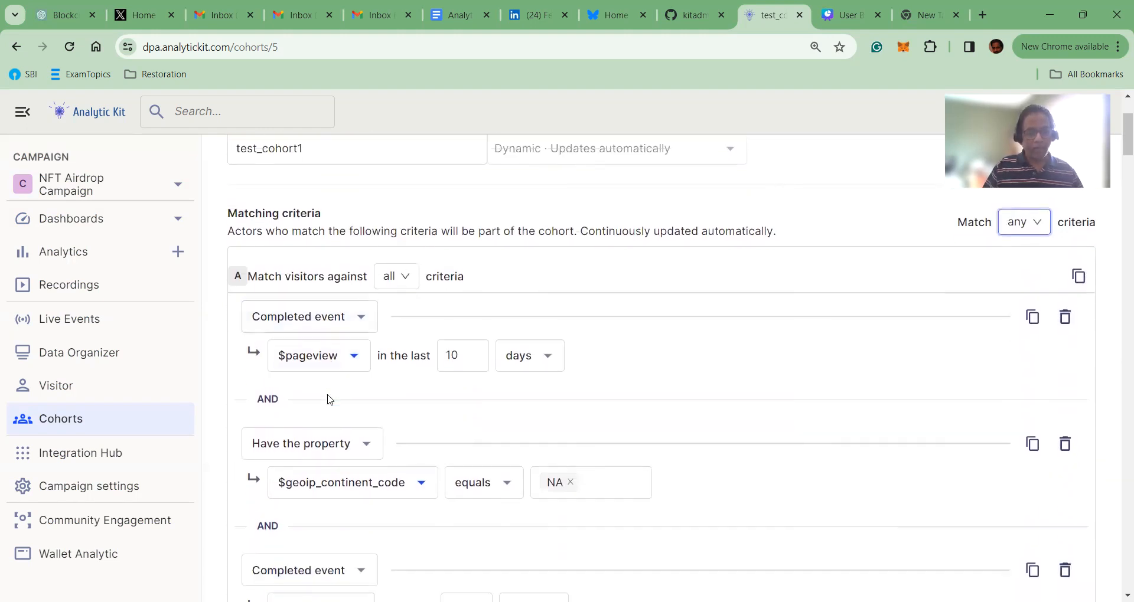
scroll(325, 426, down, 1)
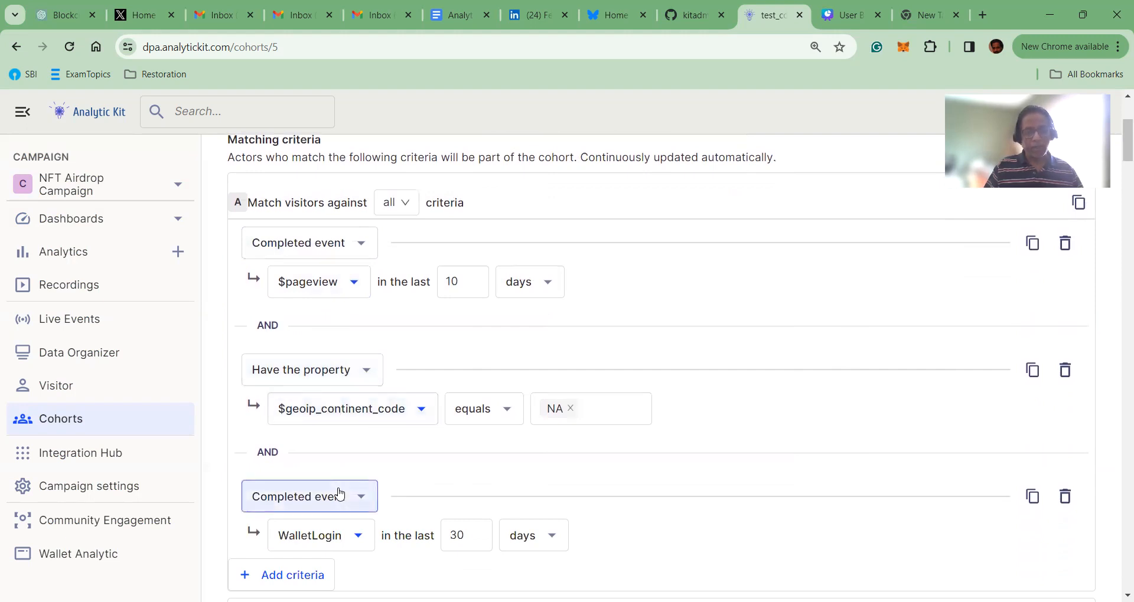
scroll(340, 495, down, 1)
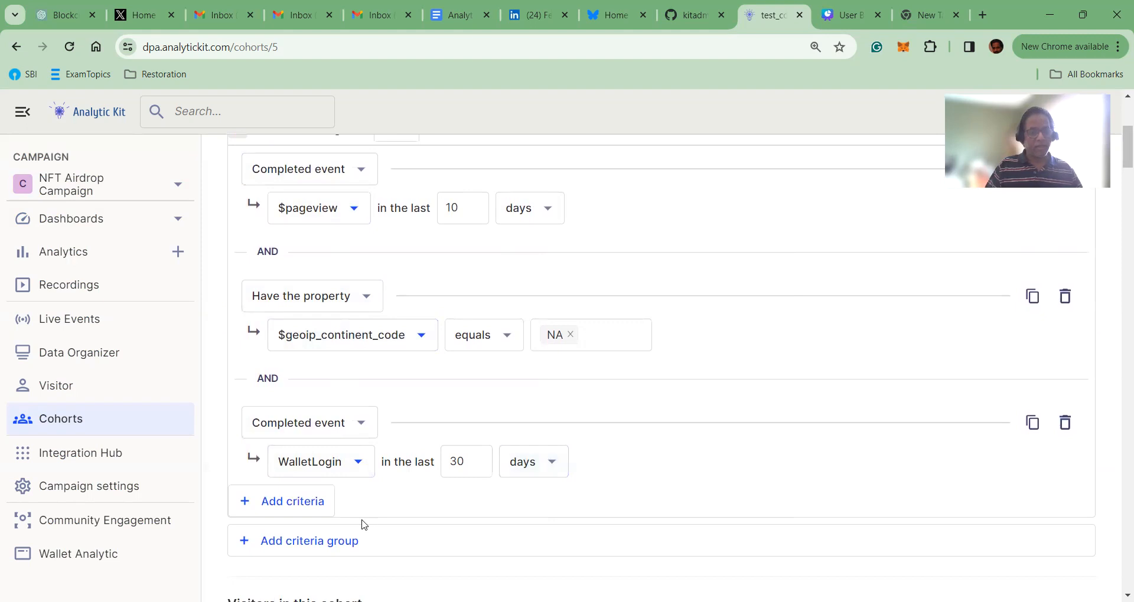
scroll(406, 379, down, 2)
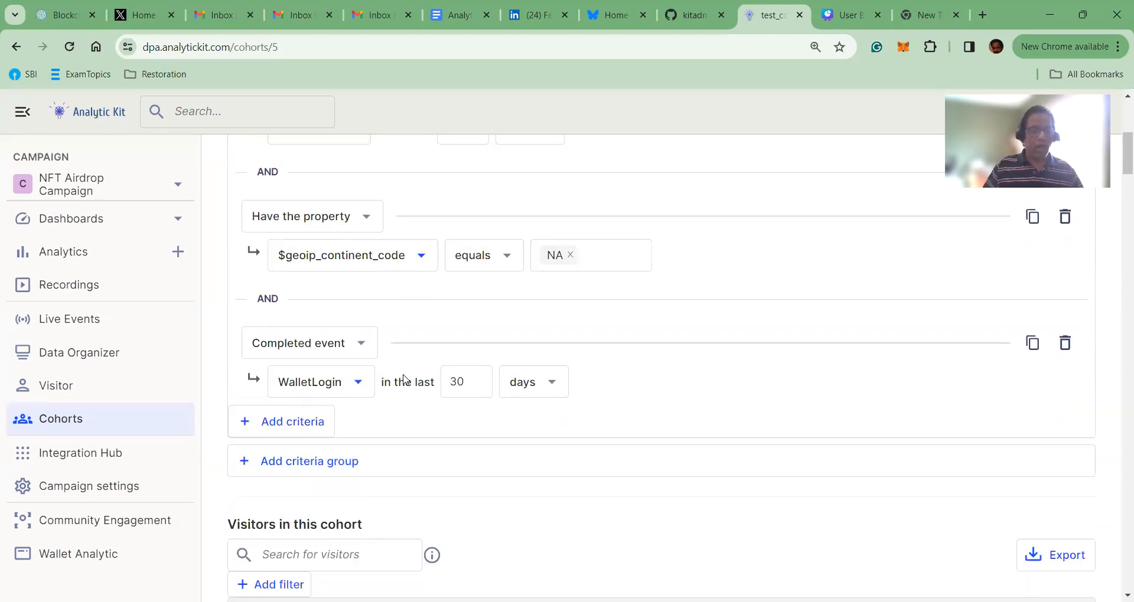
- Add another criterion to group A and make it of the type Have the property
click(289, 367)
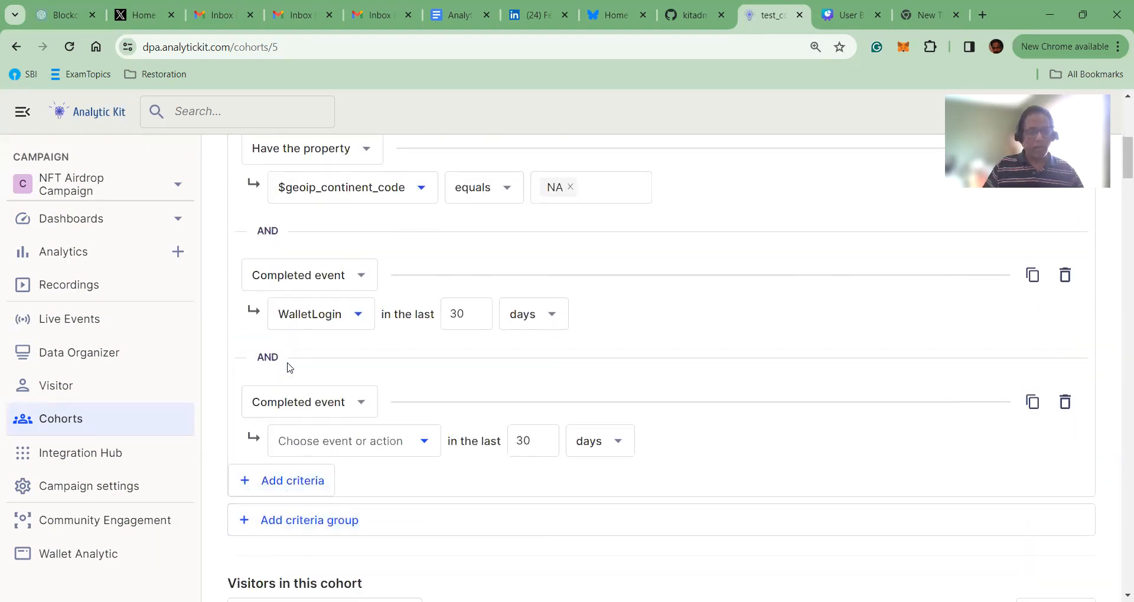
click(354, 411)
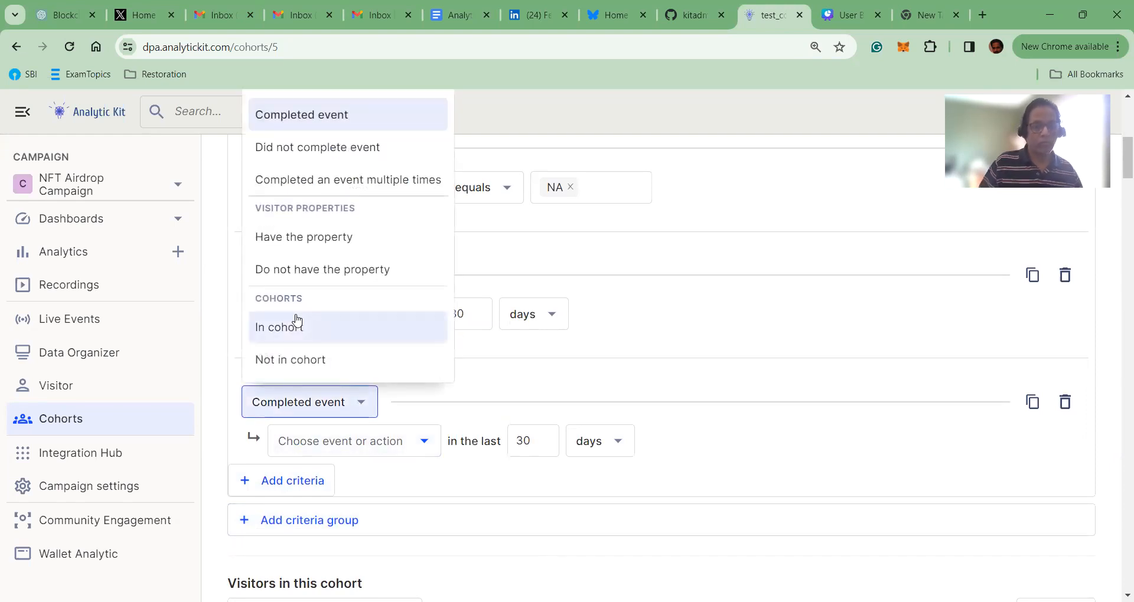
click(291, 238)
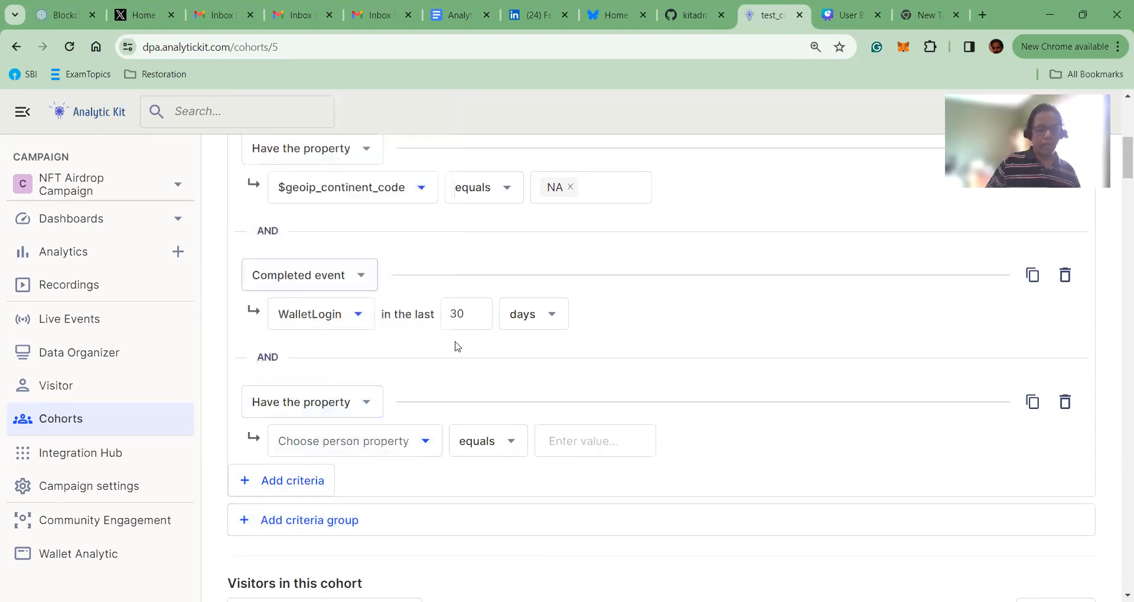
- Set the new criterion in group A to require that Initial Device Type equals Mobile
scroll(458, 348, down, 1)
scroll(458, 348, down, 2)
click(423, 221)
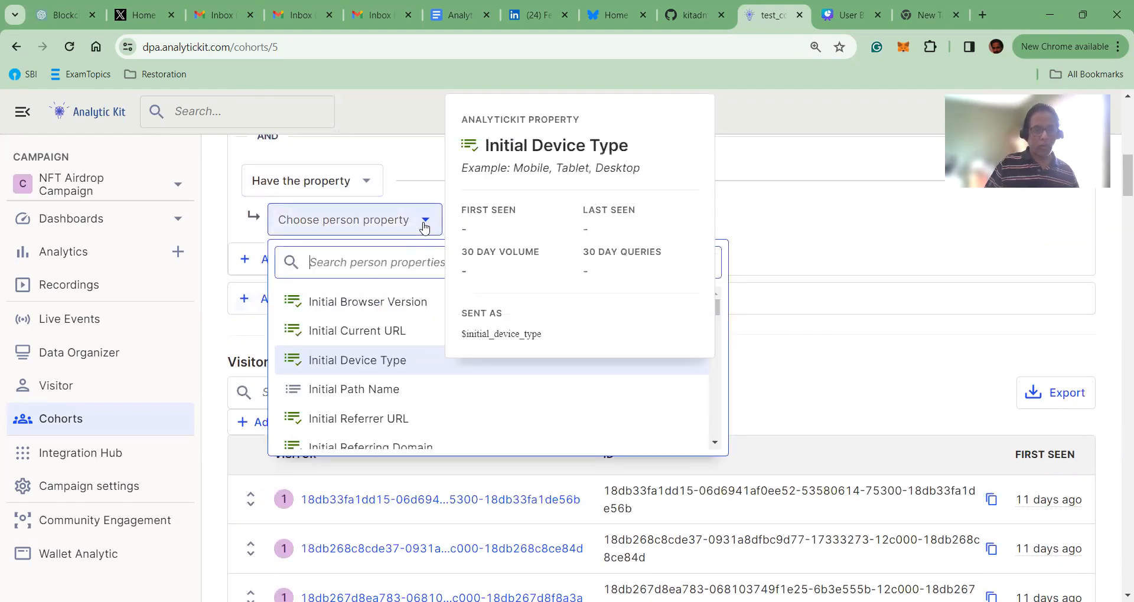
click(358, 363)
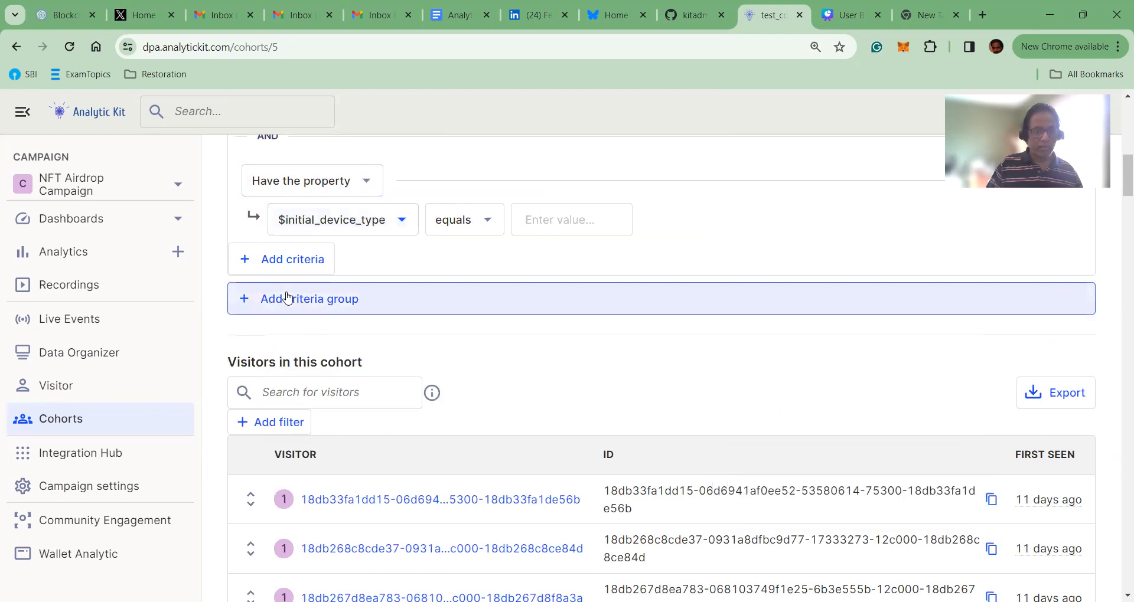
click(536, 219)
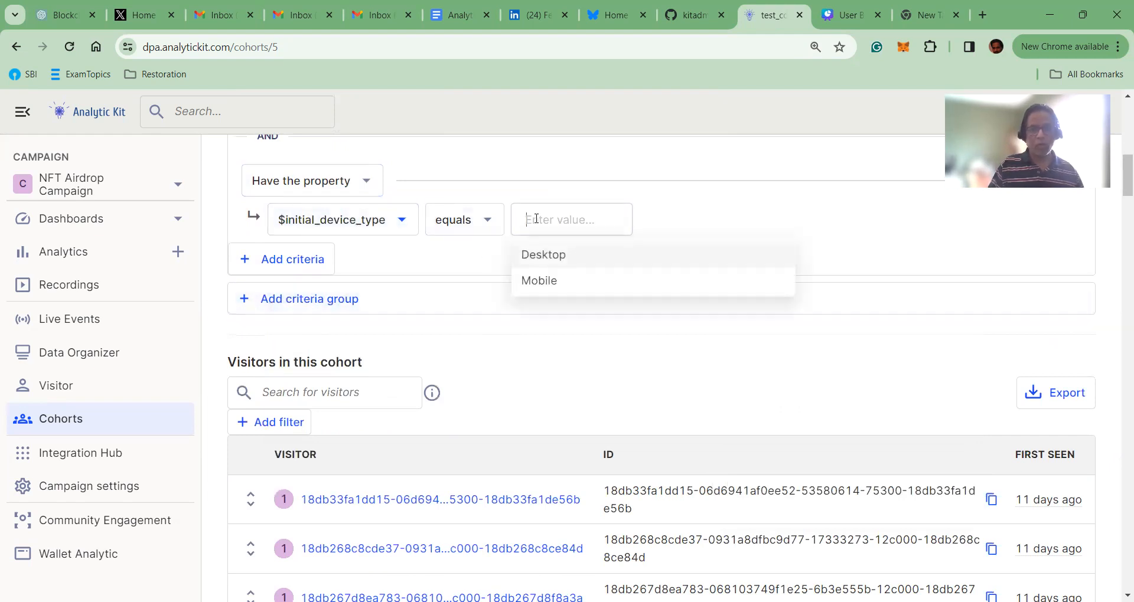
click(549, 282)
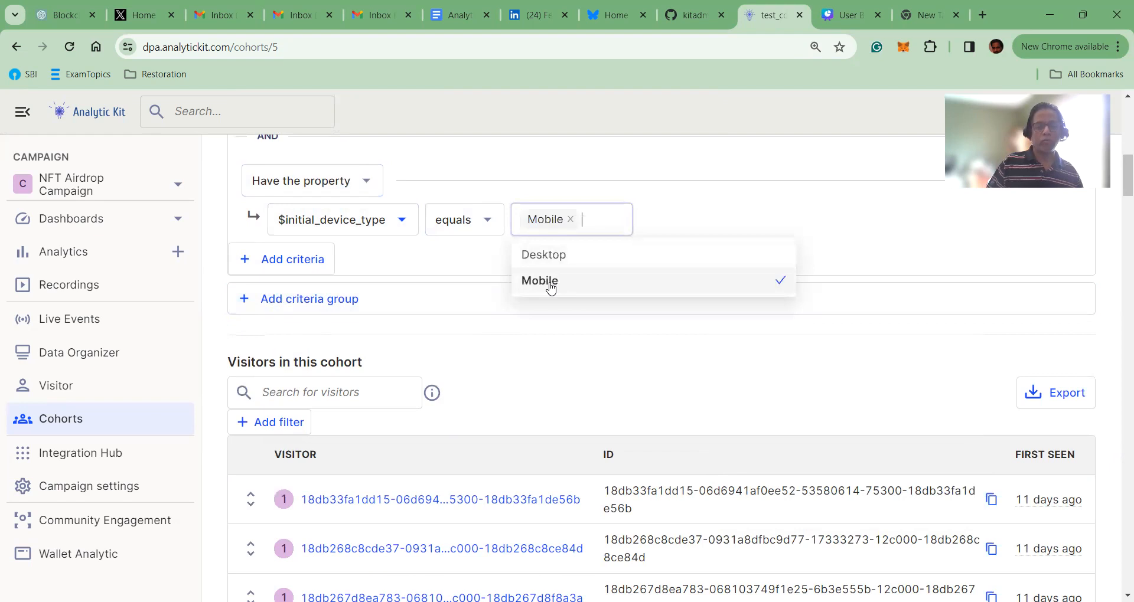
click(525, 360)
- Add a second criteria group to the cohort and review how it combines with group A
scroll(407, 274, up, 3)
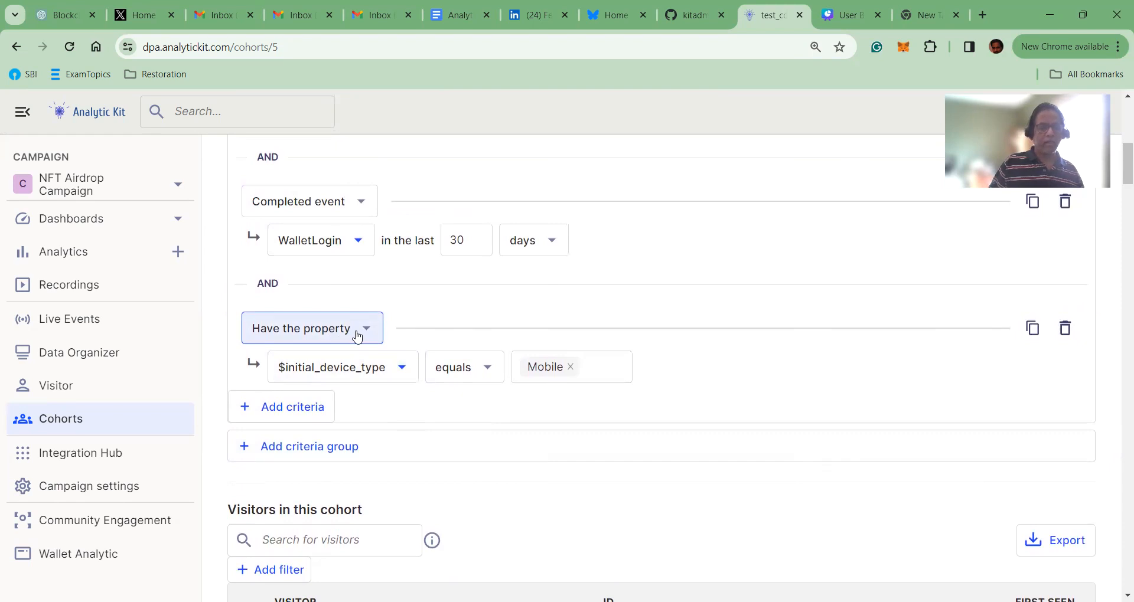
click(301, 451)
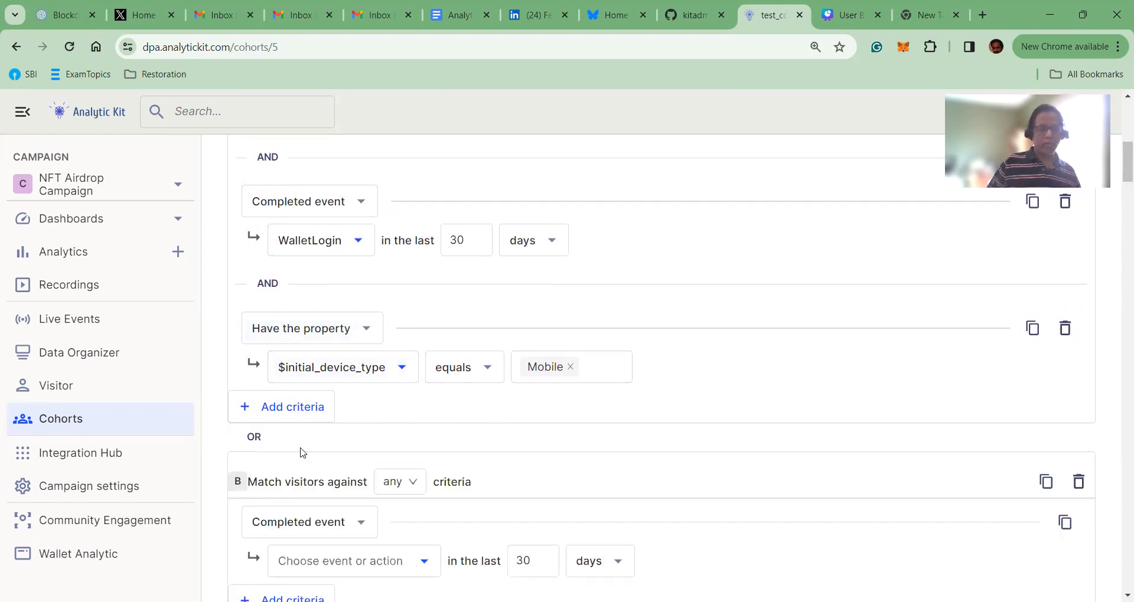
scroll(511, 422, down, 1)
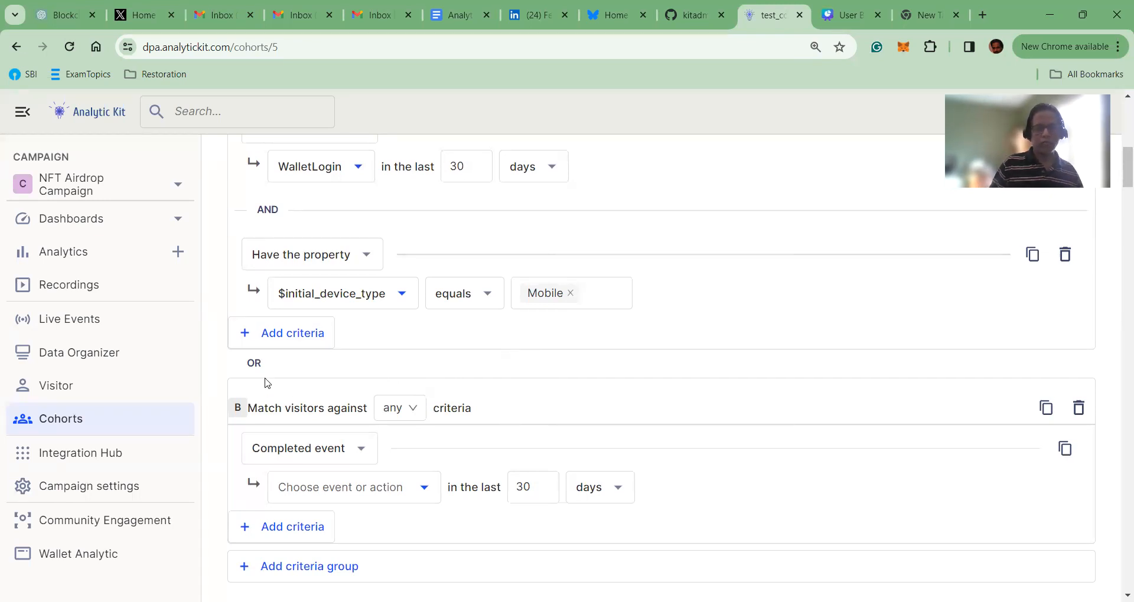
scroll(420, 334, up, 4)
scroll(291, 260, up, 4)
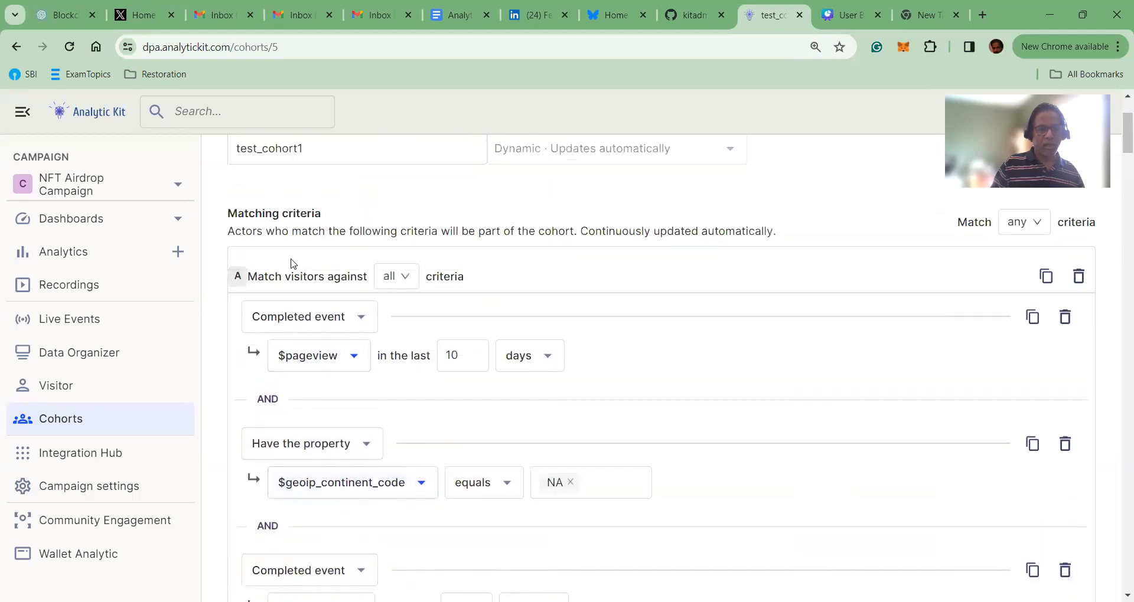
scroll(316, 363, down, 9)
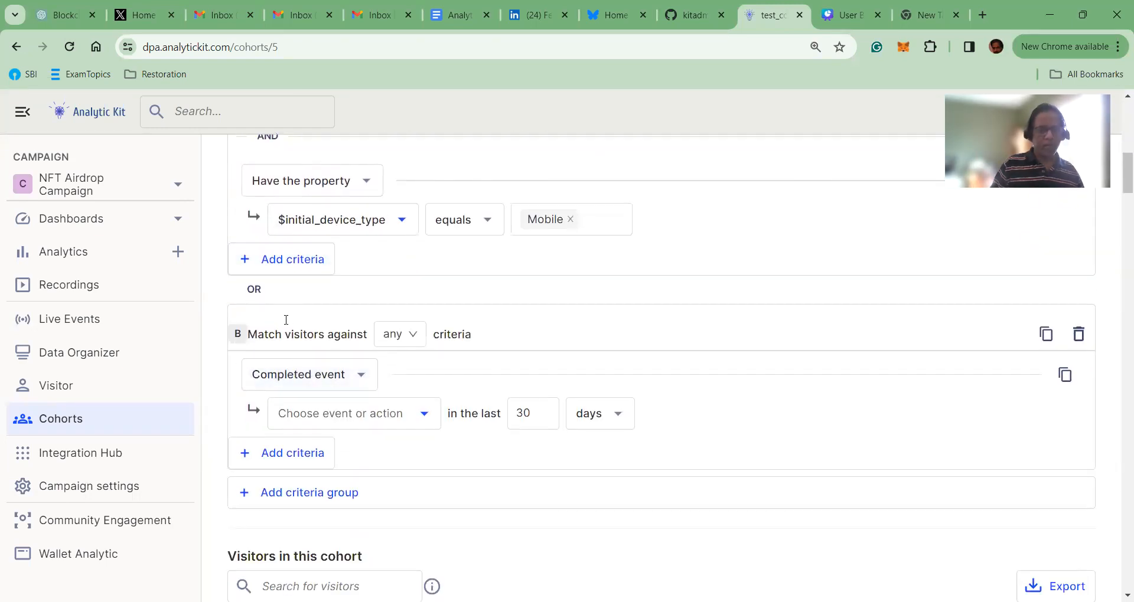
scroll(913, 319, up, 10)
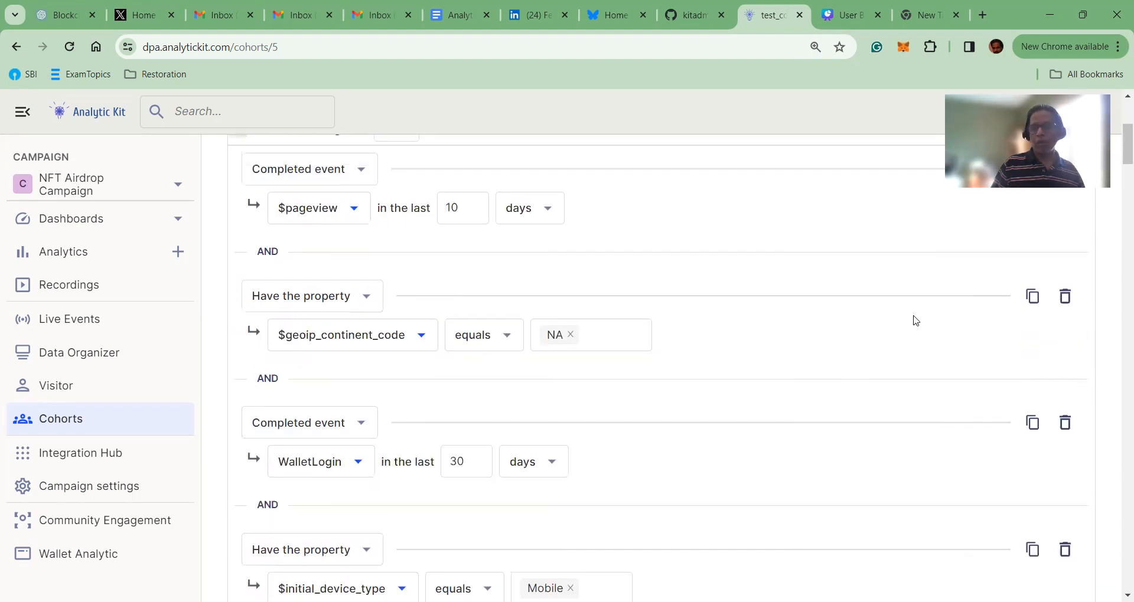
- Change the overall match between criteria groups to All filter (logical and) and look over both groups
click(1036, 371)
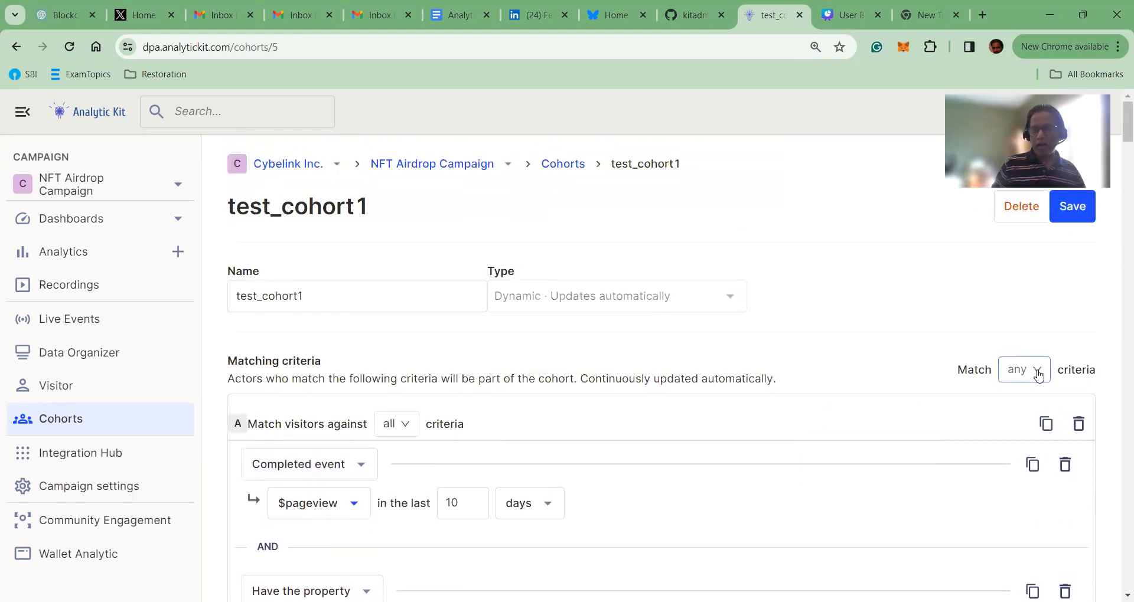
click(879, 426)
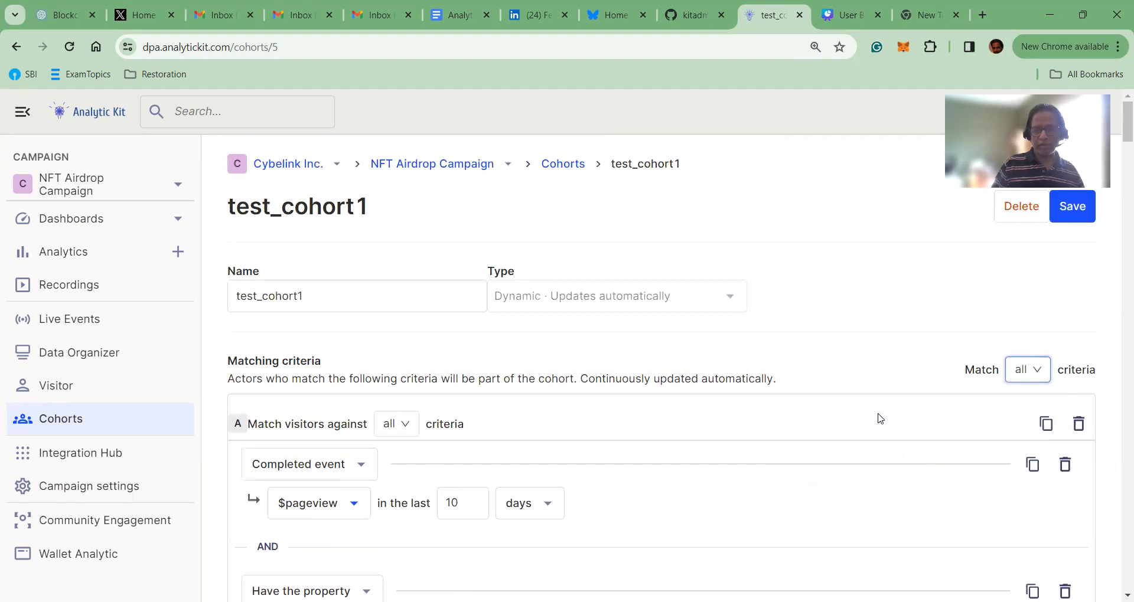
scroll(537, 401, down, 4)
scroll(534, 401, down, 6)
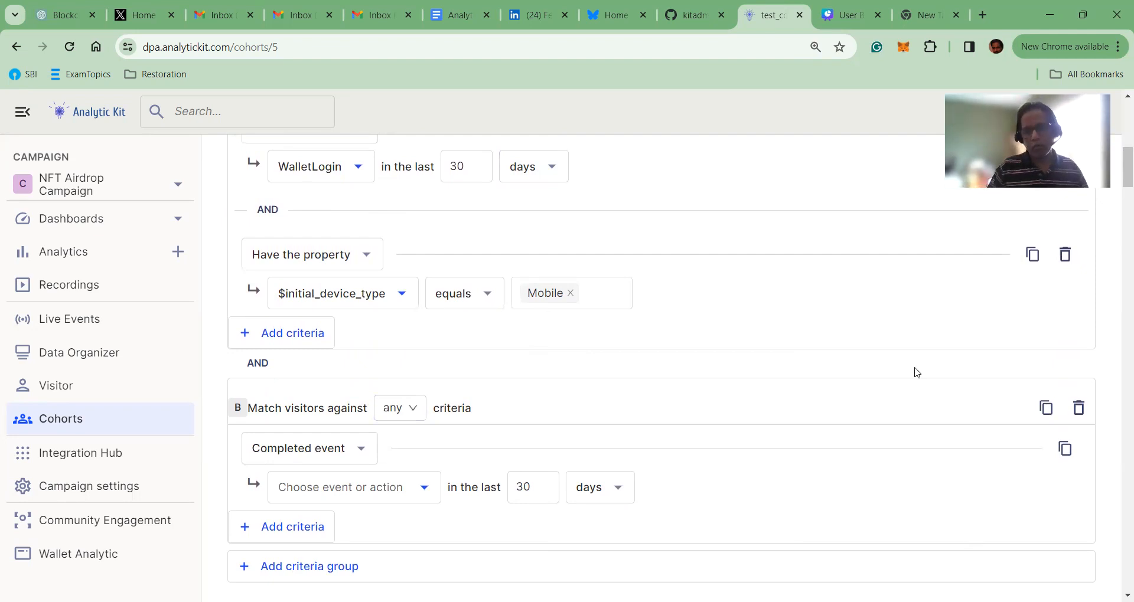
scroll(879, 392, down, 10)
scroll(880, 394, up, 15)
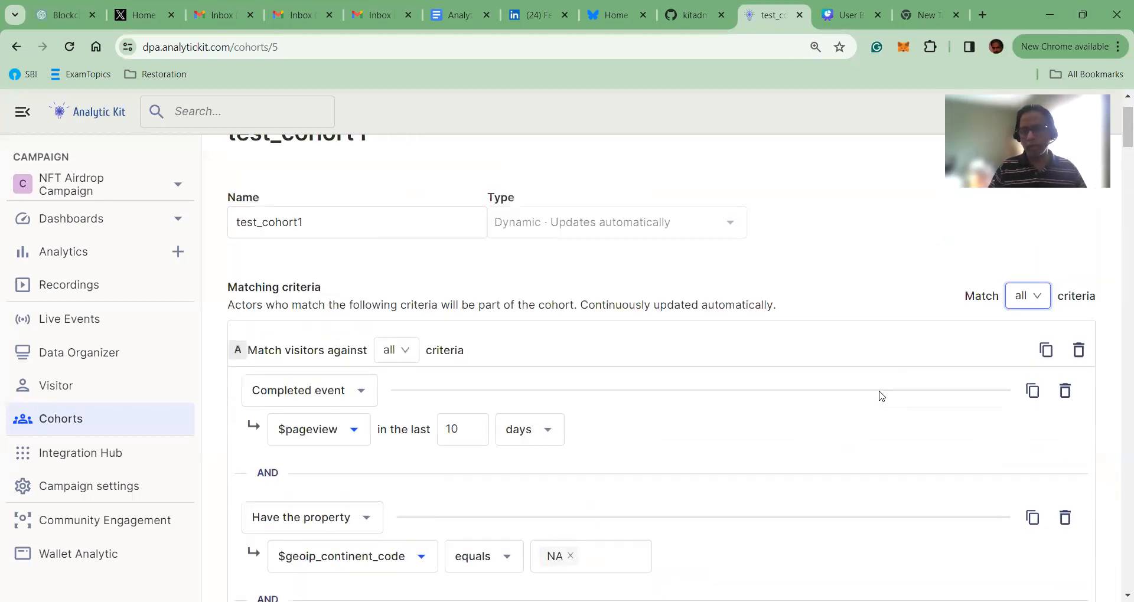
scroll(880, 394, up, 2)
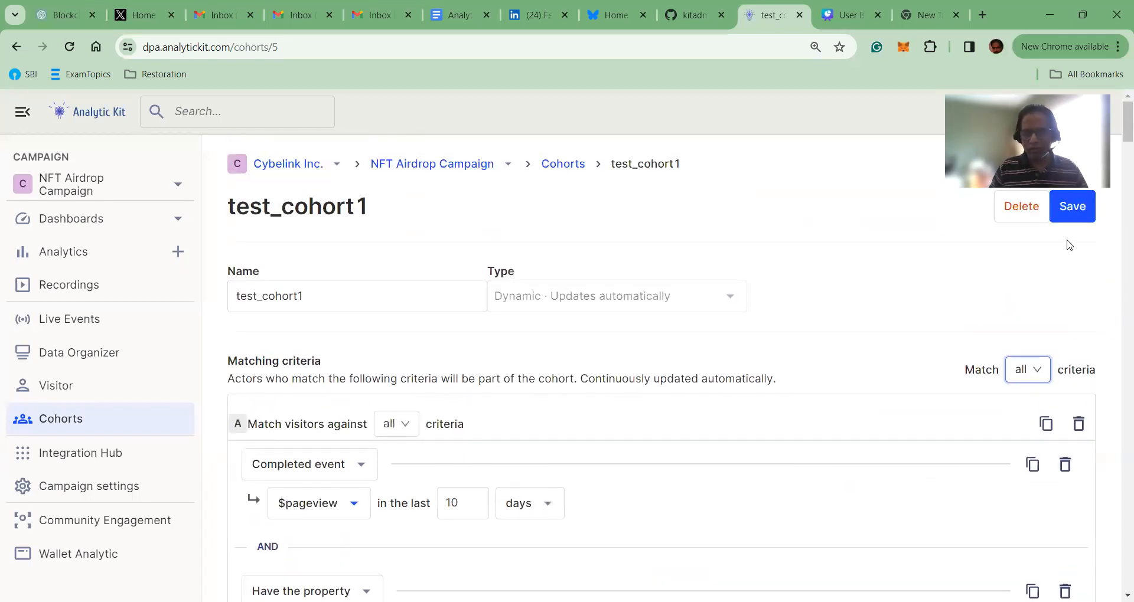
- Return to the cohorts list and start a new cohort of the type Static · Updated manually
click(575, 169)
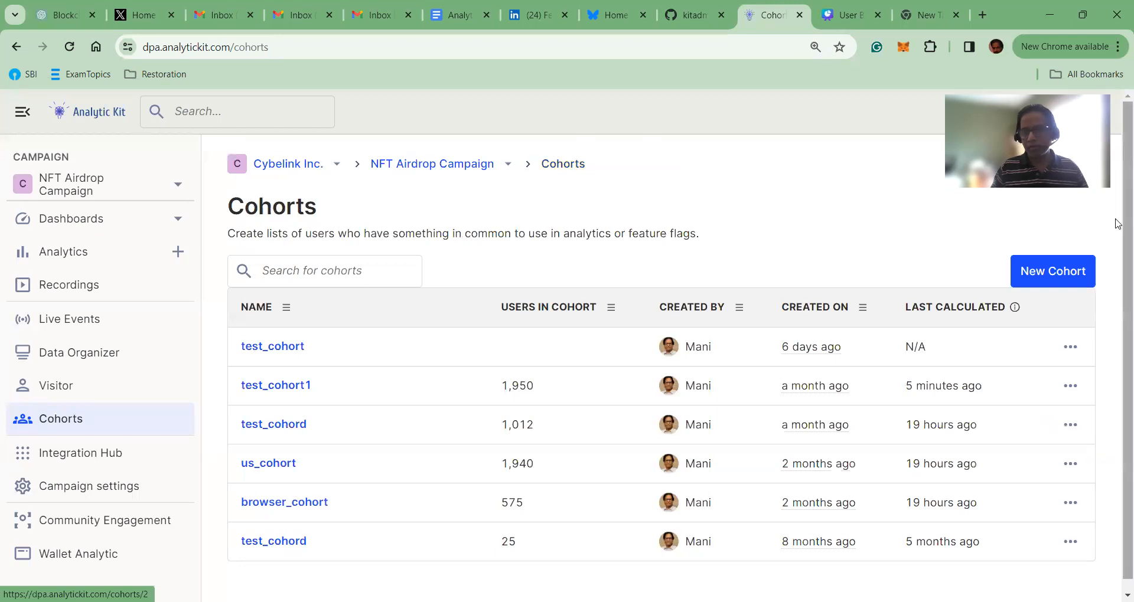
click(1053, 271)
click(325, 304)
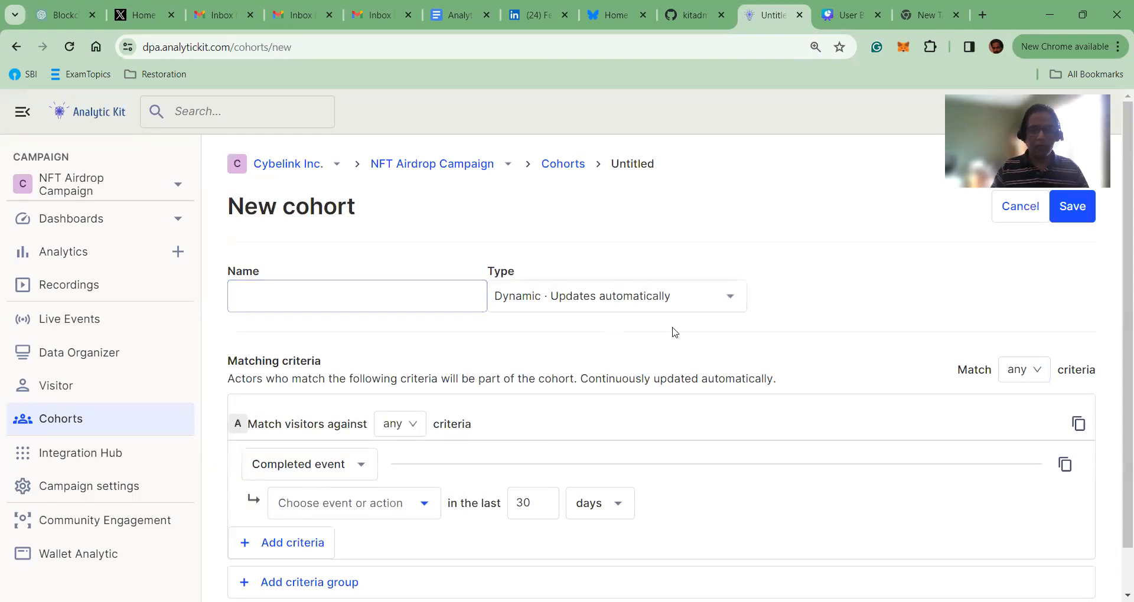
click(726, 299)
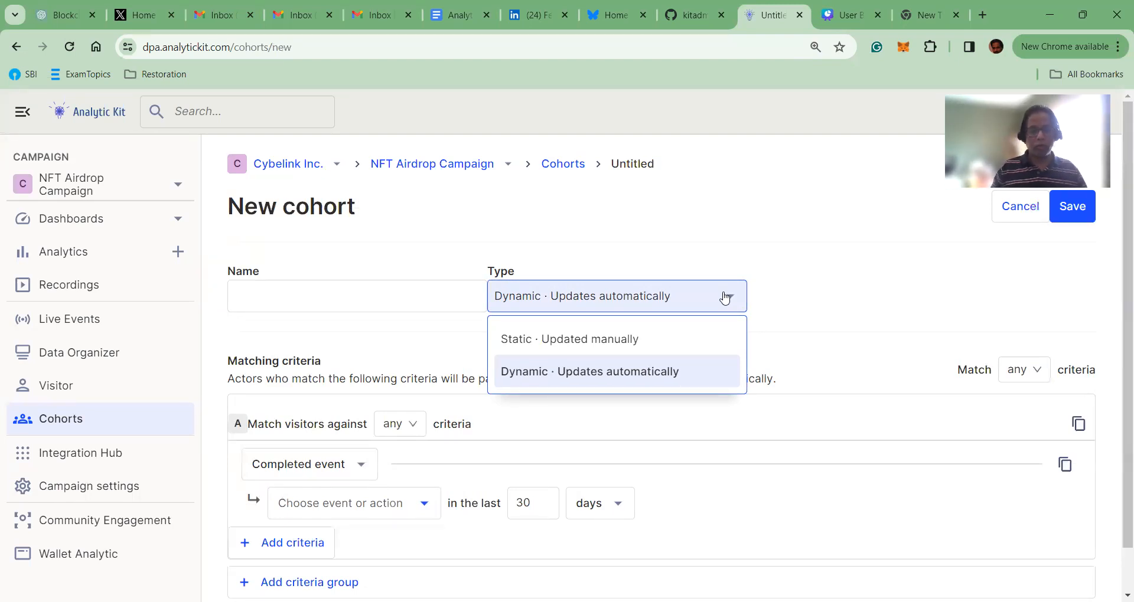
click(573, 340)
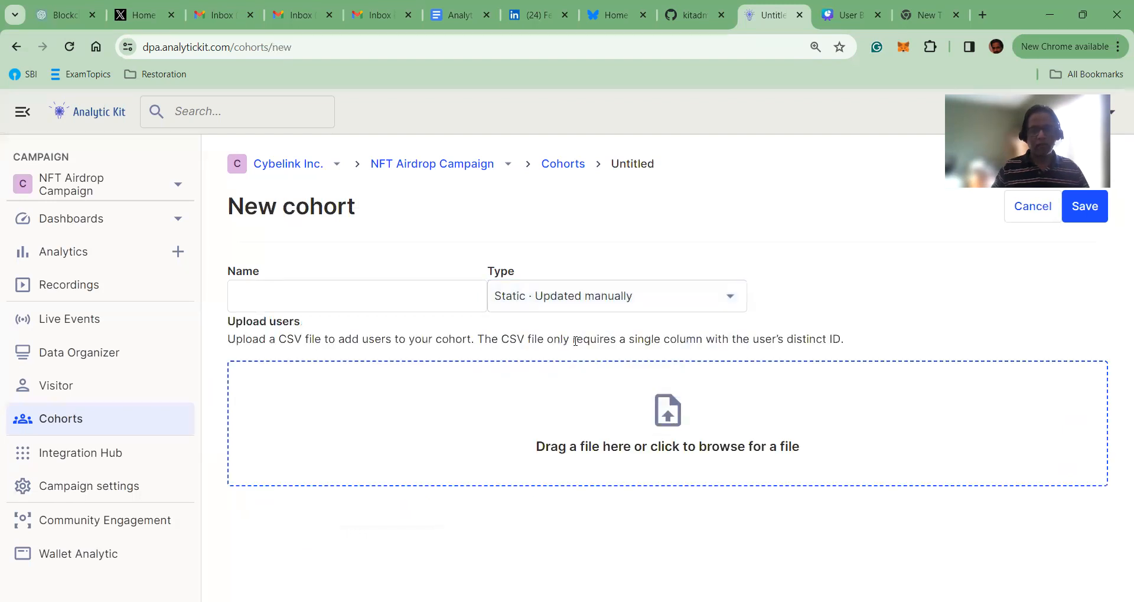
- Browse for a CSV file of users for the static cohort, dismiss the file selection and cancel the new cohort
click(666, 419)
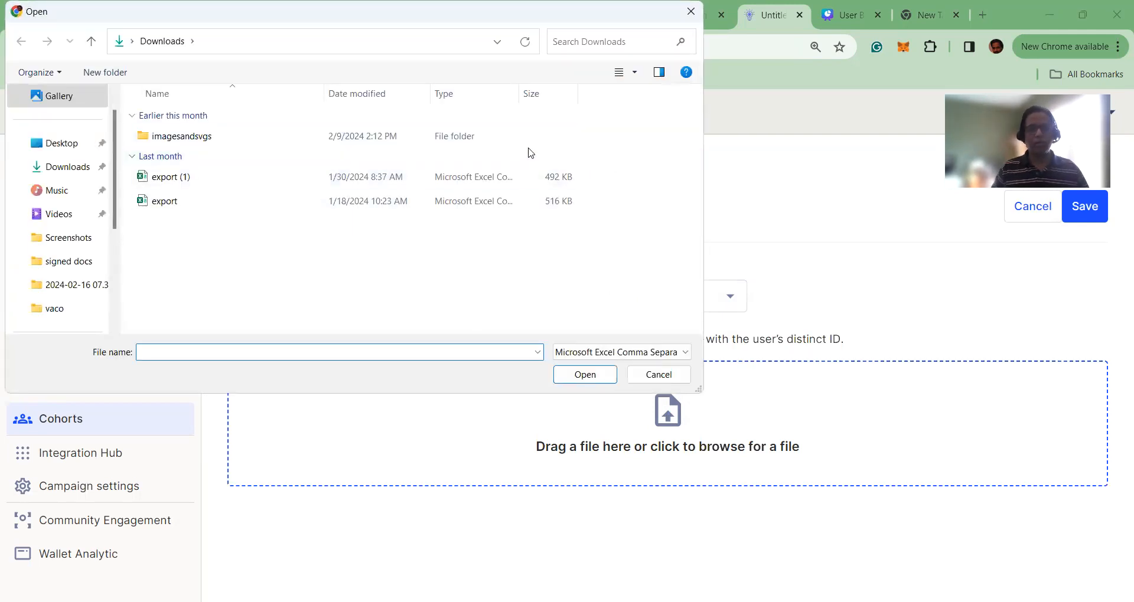
key(Escape)
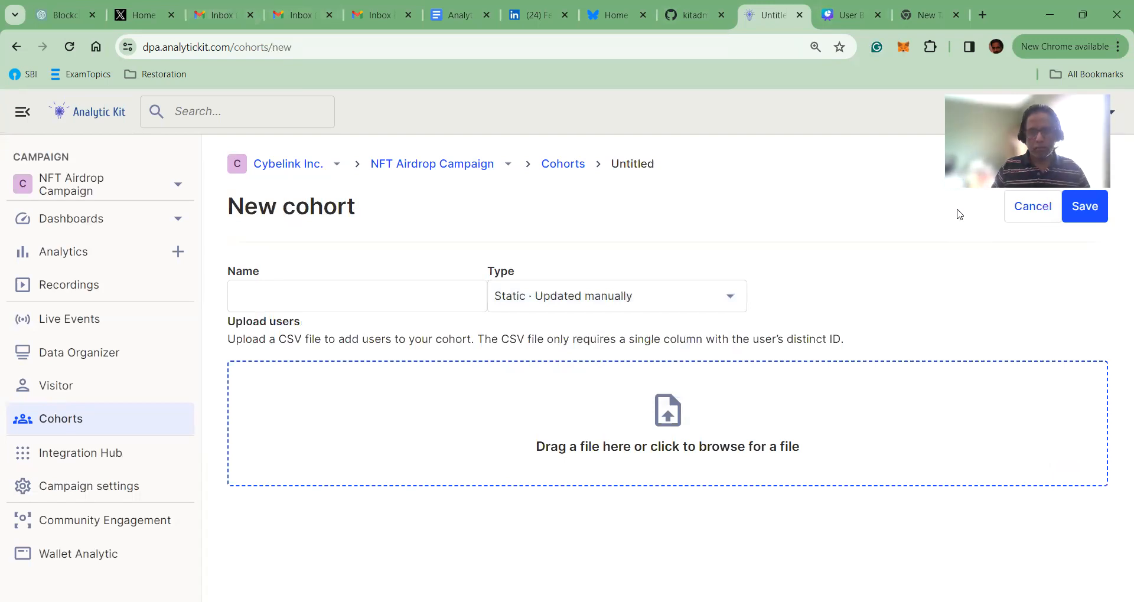
click(1021, 219)
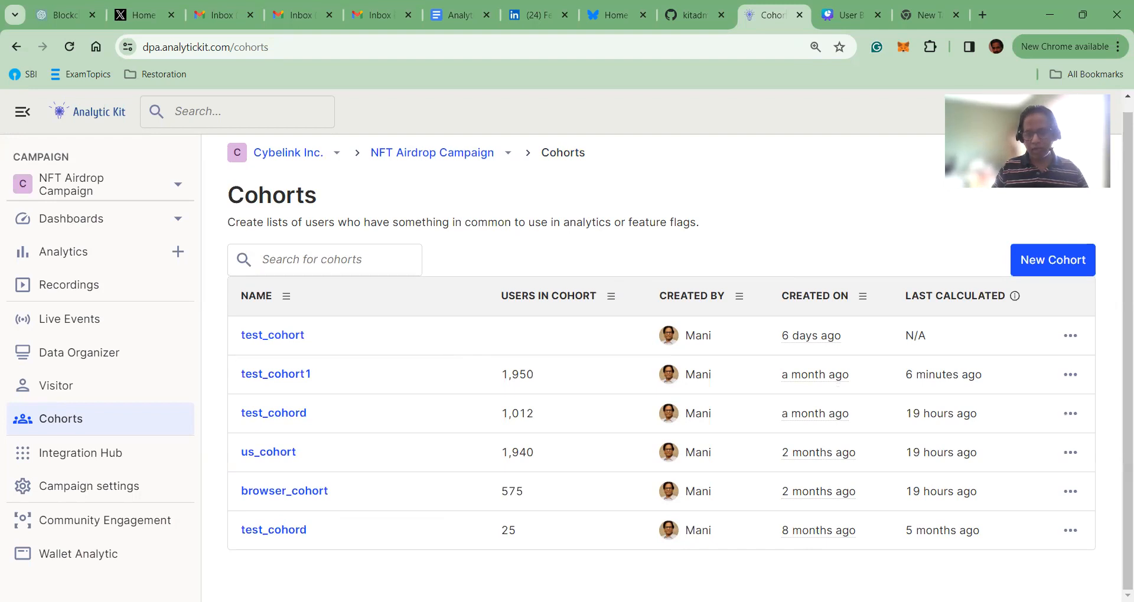
- Switch to the presentation window showing the Understanding User Behavior slide
key(alt+Tab)
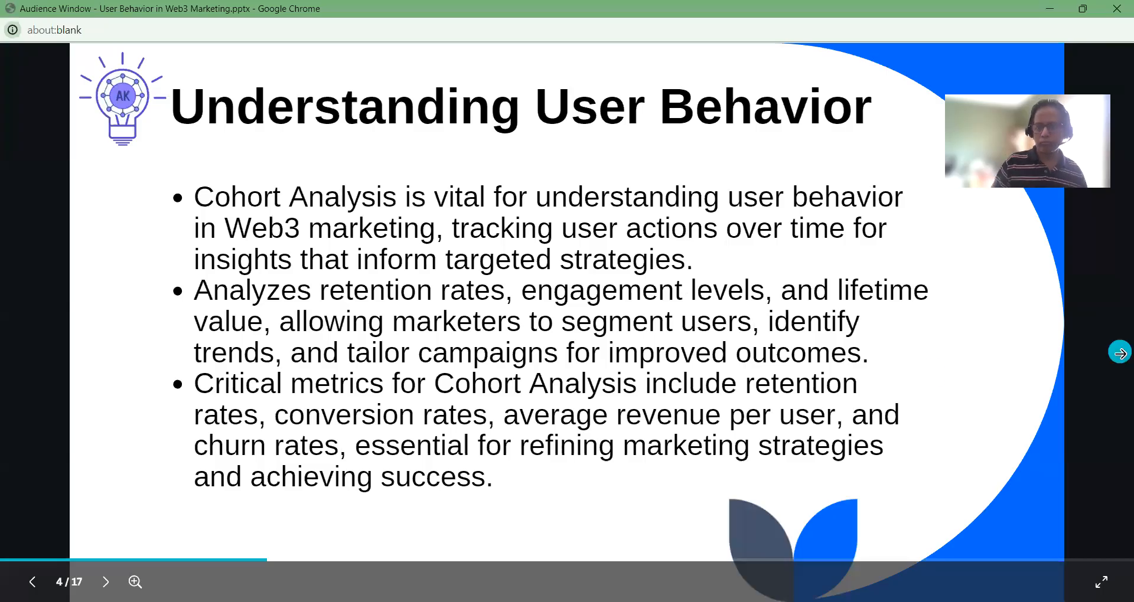
- Advance the presentation to the AnalyticKit's Cohort Analysis Tool slide
click(1116, 354)
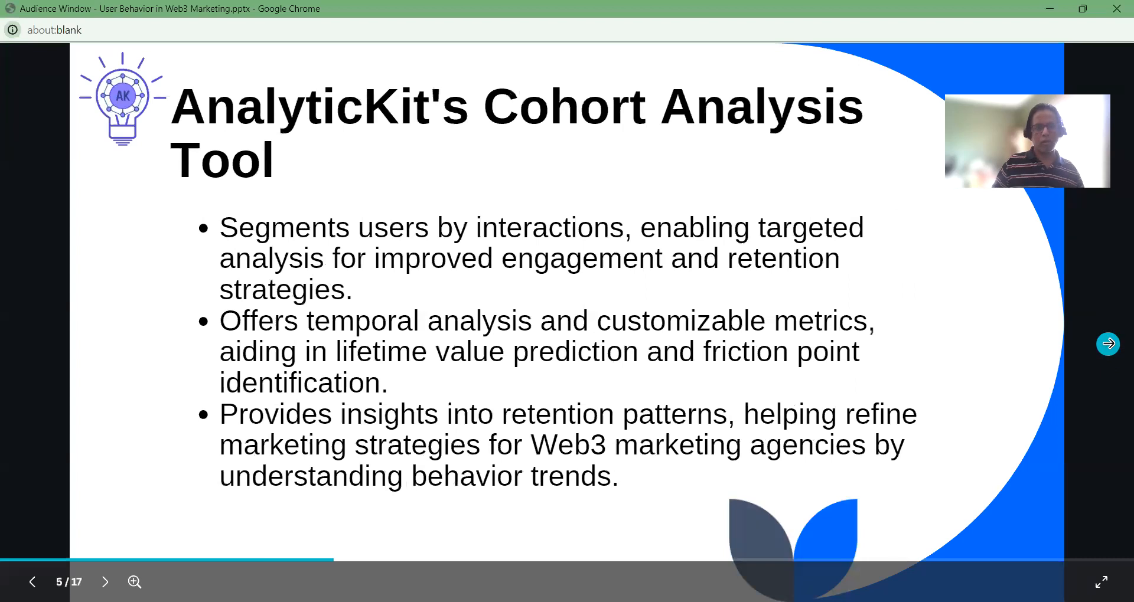
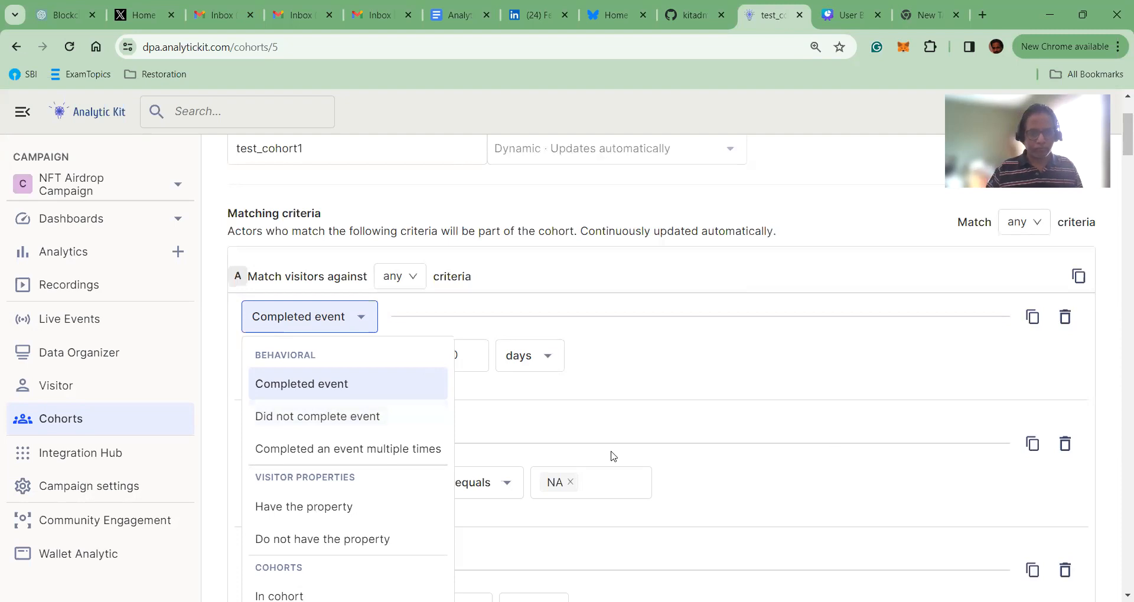
- Dismiss the criterion type choices in test_cohort1 and look over the cohort's three matching criteria
click(533, 382)
scroll(389, 446, down, 1)
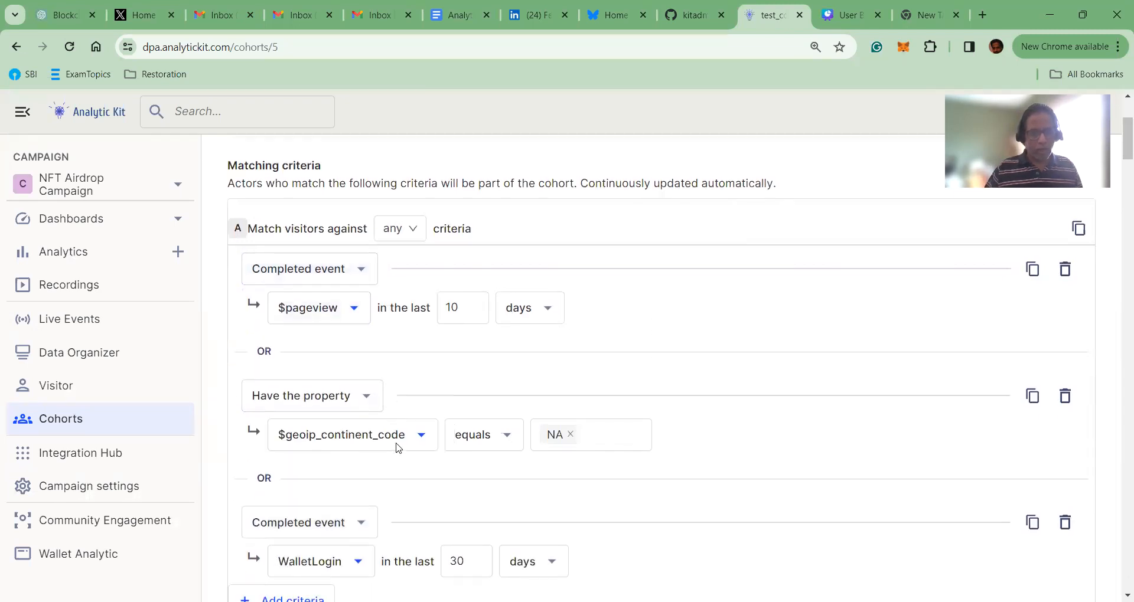
scroll(369, 406, down, 1)
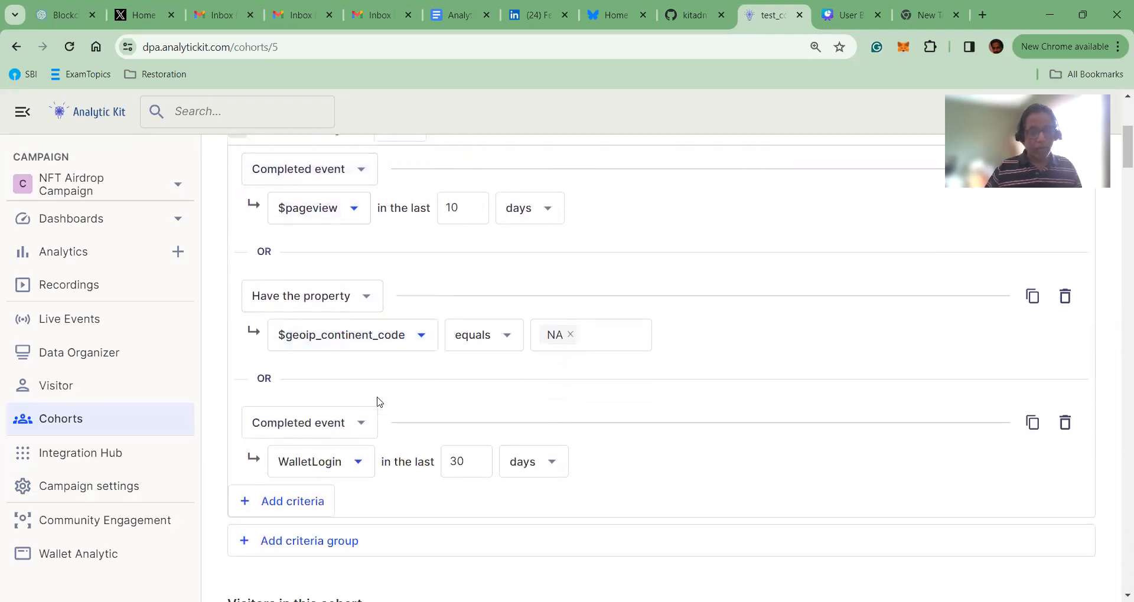
- Examine the person properties available for the $geoip_continent_code criterion, from initial browser details to location properties, and leave the selection as it is
click(422, 335)
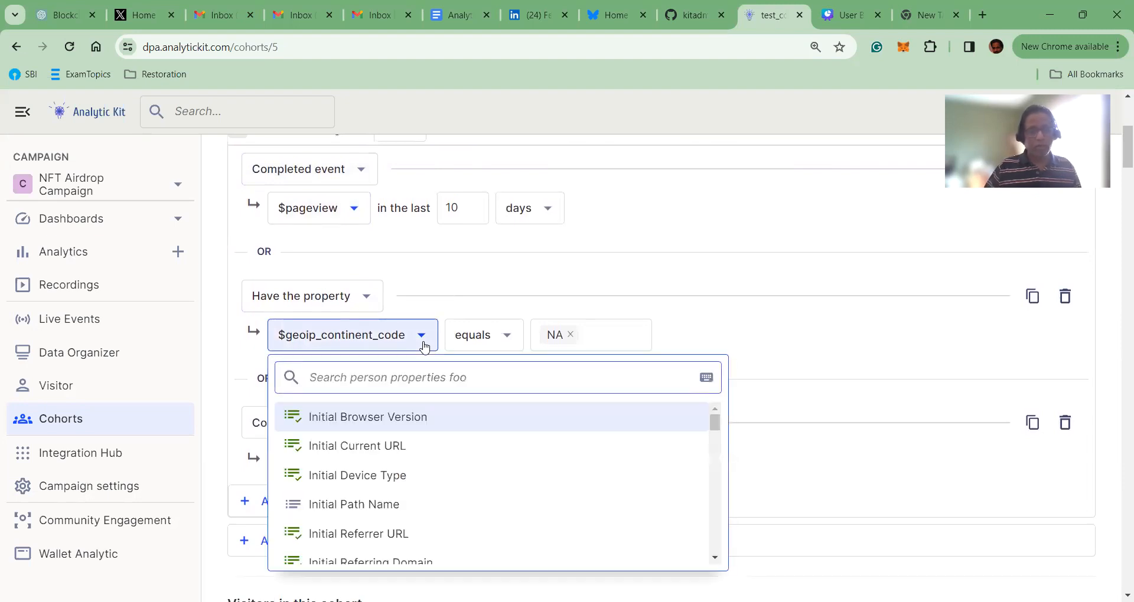
mouse_move(456, 456)
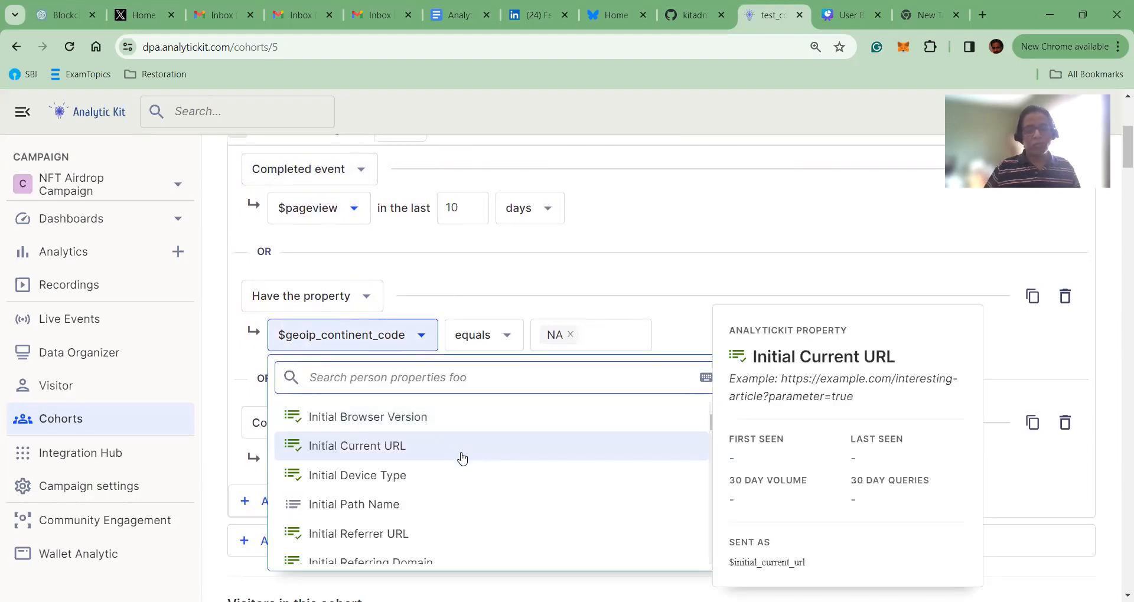
scroll(463, 459, down, 1)
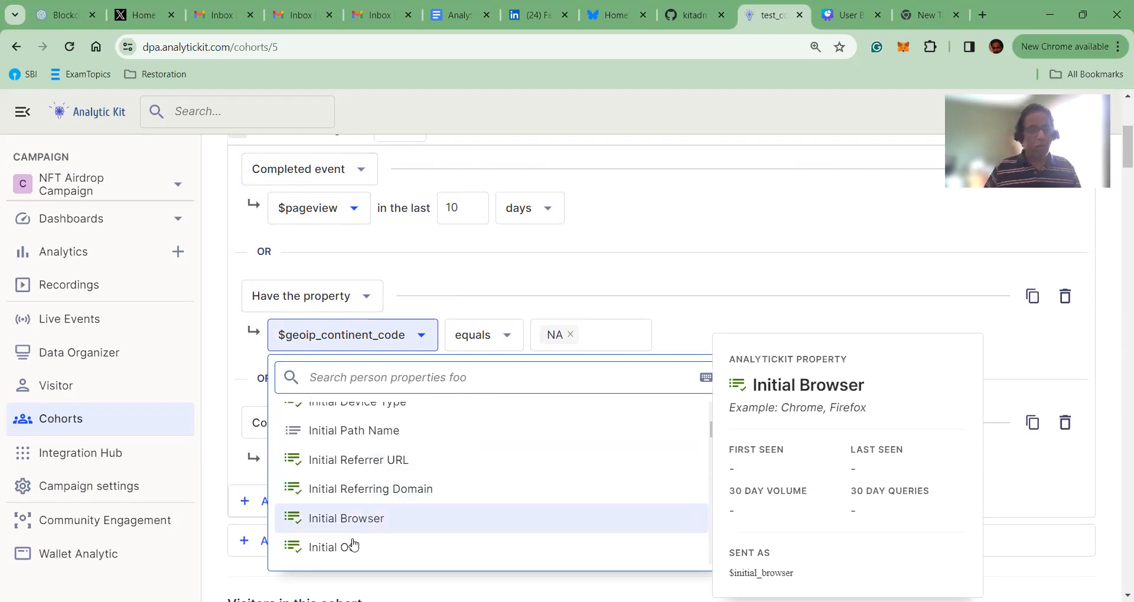
scroll(375, 537, down, 1)
scroll(404, 489, down, 1)
scroll(406, 489, down, 1)
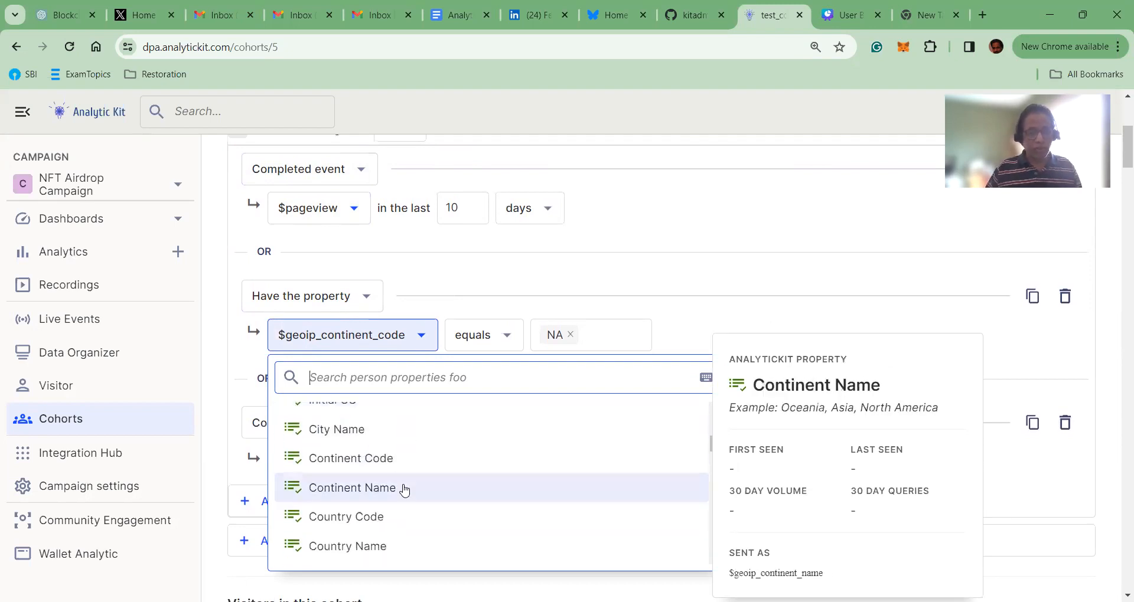
scroll(455, 473, down, 1)
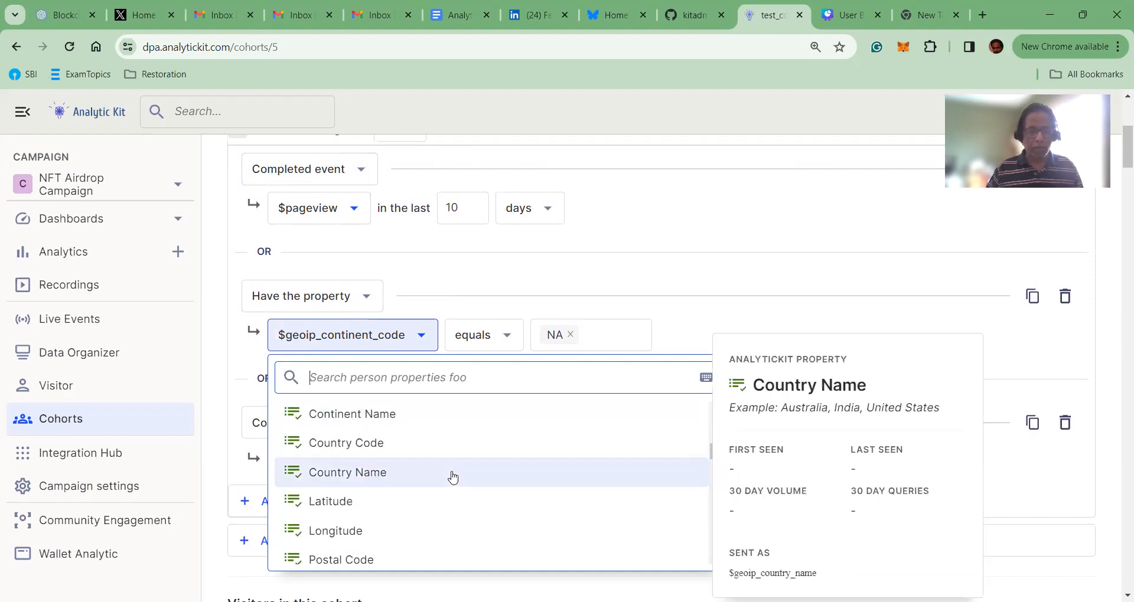
scroll(449, 471, down, 1)
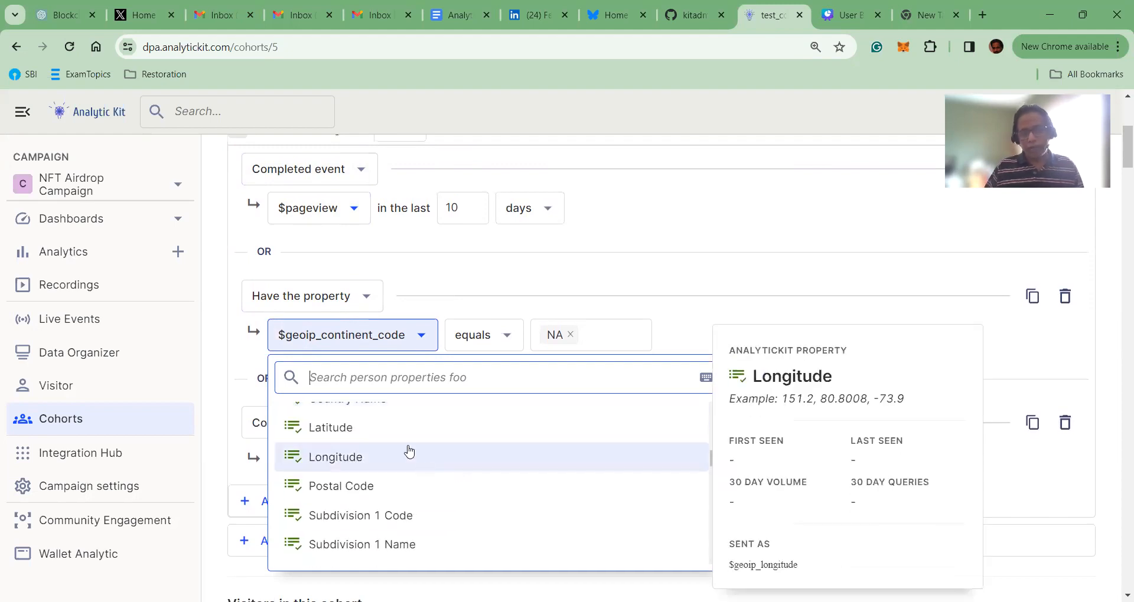
scroll(410, 447, up, 2)
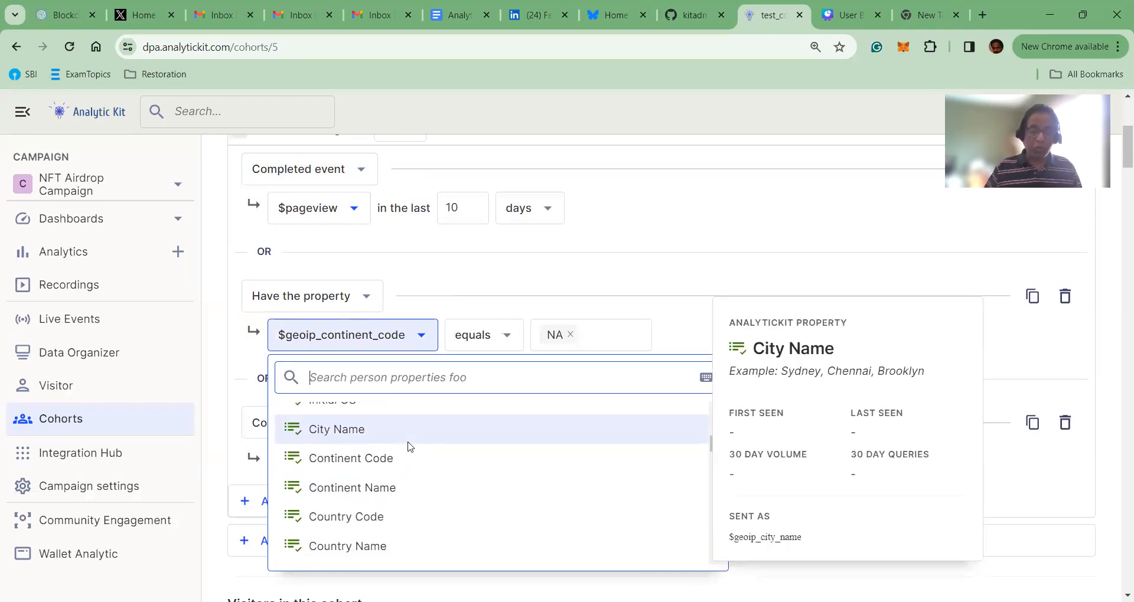
scroll(411, 450, down, 1)
scroll(413, 497, down, 1)
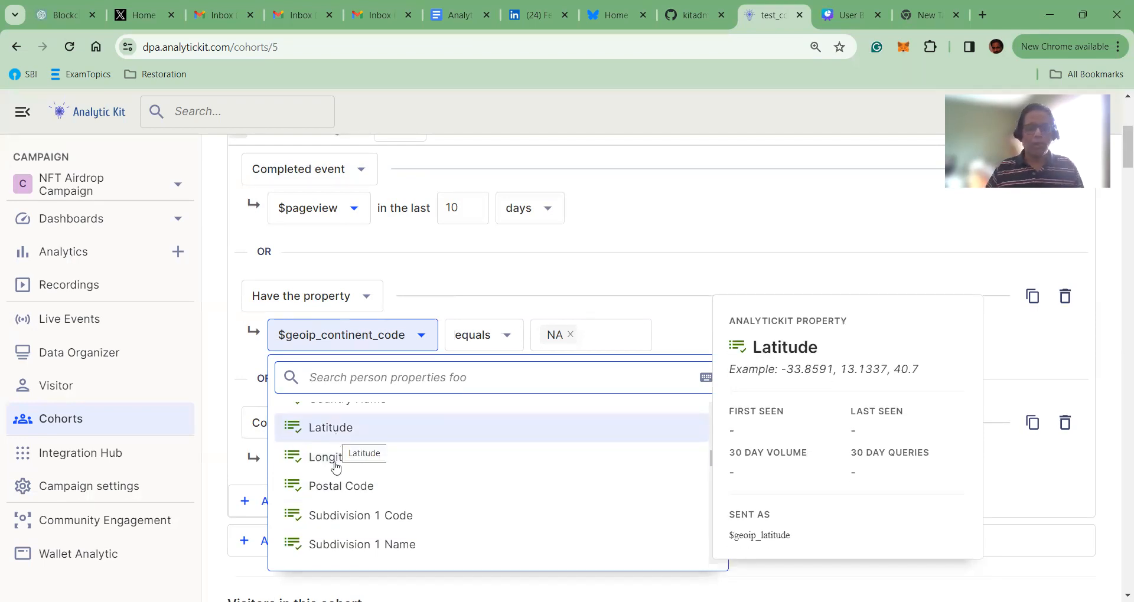
scroll(607, 455, down, 2)
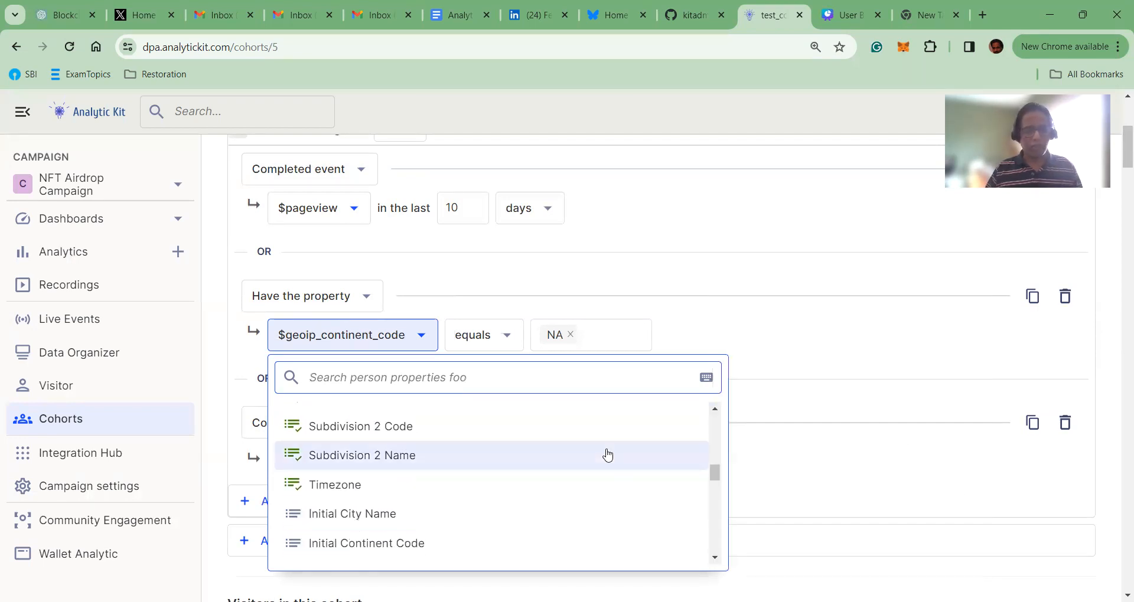
scroll(607, 454, down, 3)
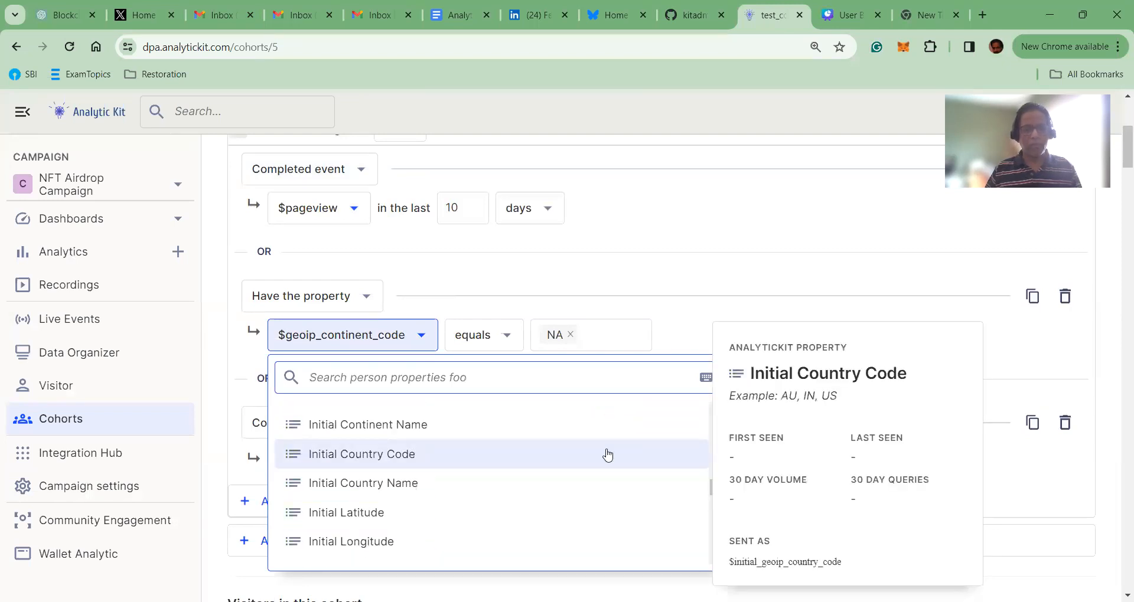
scroll(607, 454, down, 3)
scroll(607, 454, down, 3)
scroll(607, 454, down, 3)
click(748, 197)
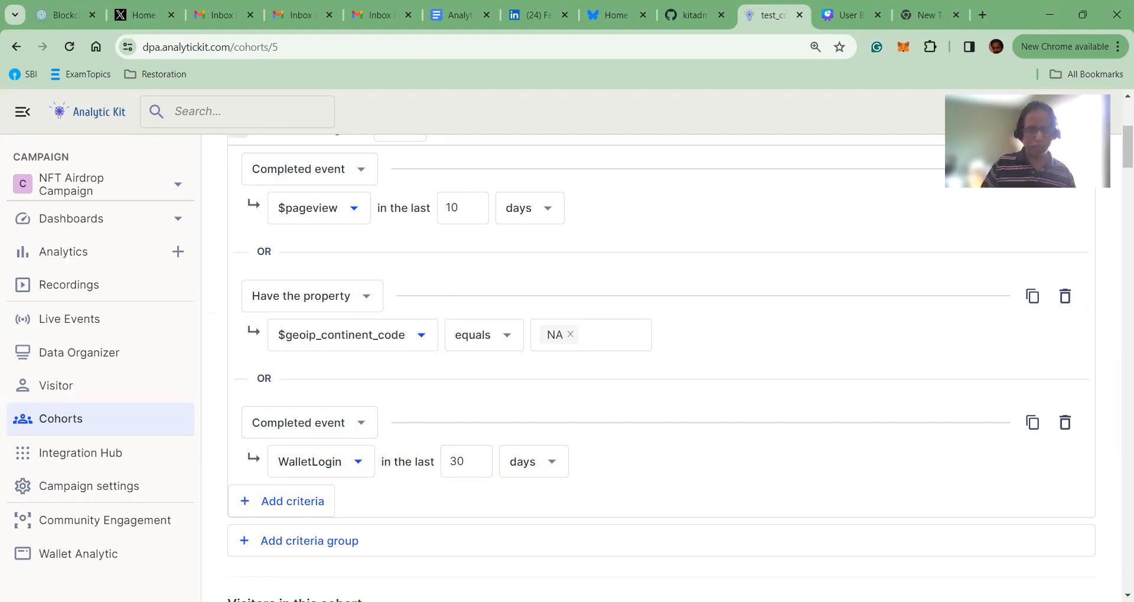
- Switch to the presentation window and advance from the Segmentation for Targeted Strategies slide to Temporal Analysis for Insights
key(alt+Tab)
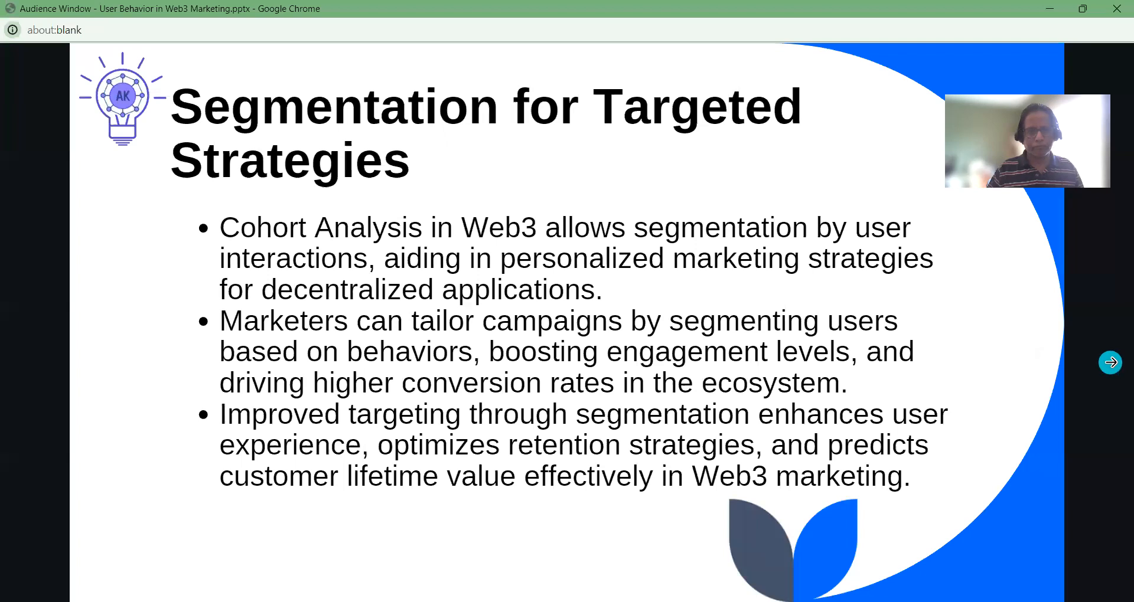
click(1110, 362)
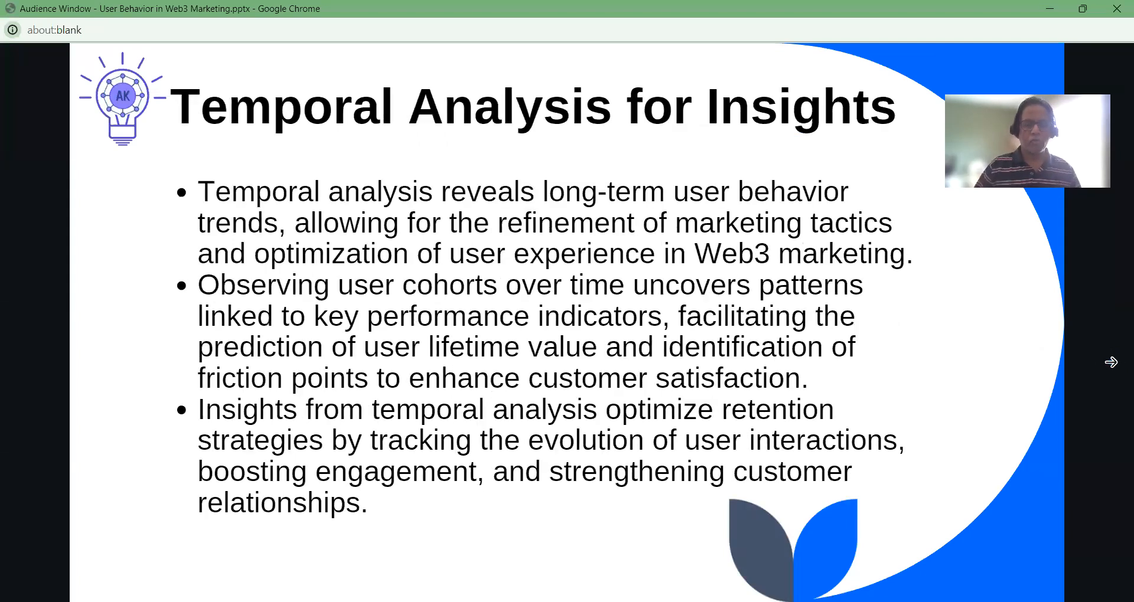
click(1018, 210)
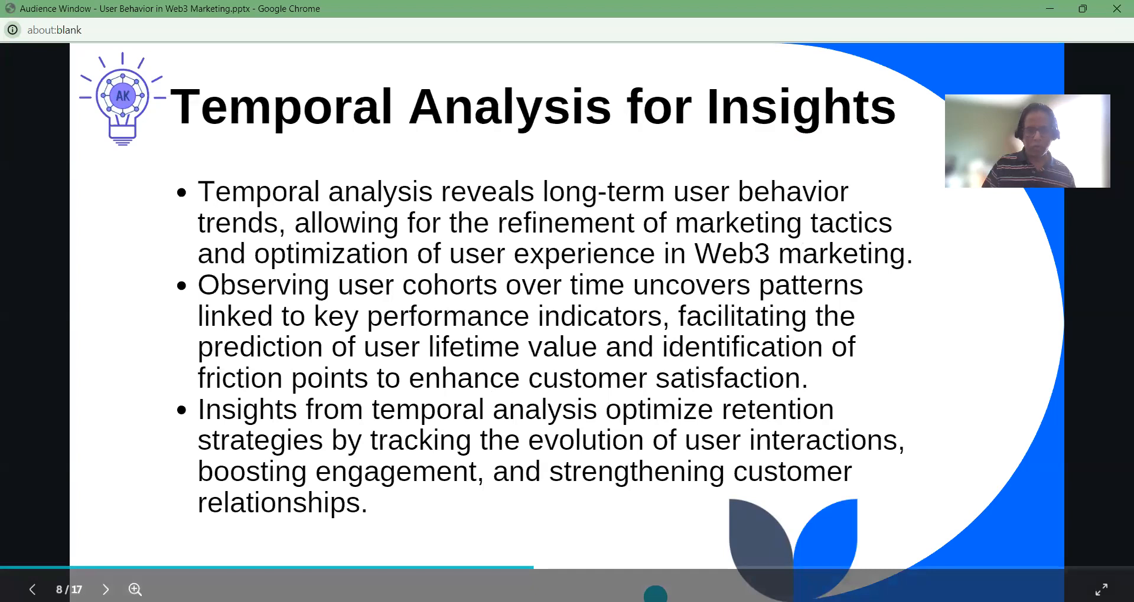
- Switch back to the test_cohort1 page in AnalyticKit and return to the list of cohorts
click(655, 598)
scroll(696, 323, up, 5)
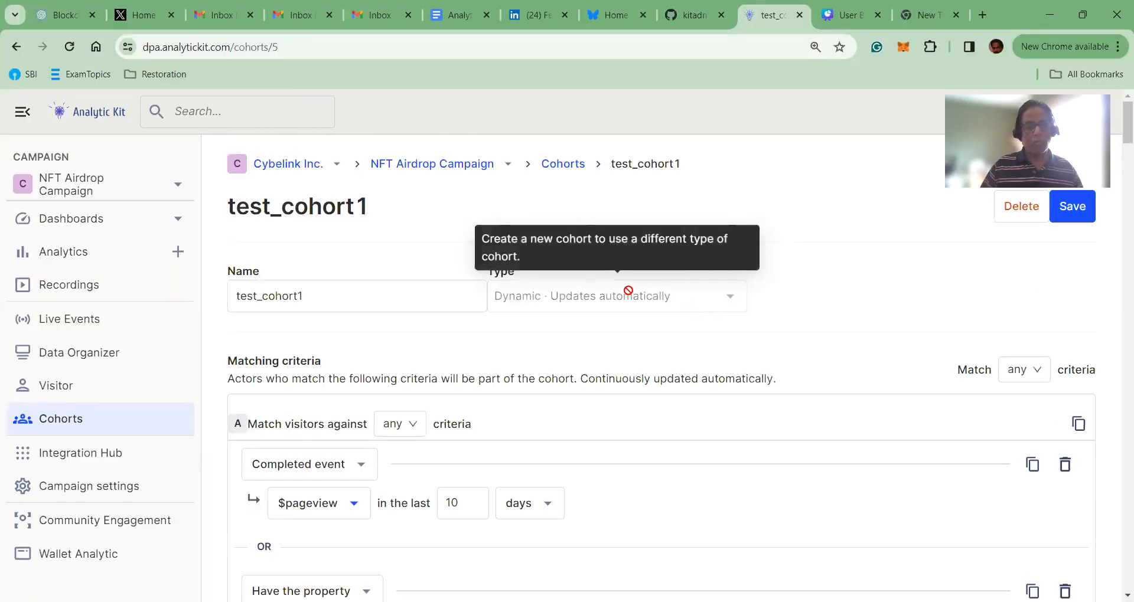
scroll(679, 321, down, 5)
scroll(729, 279, up, 5)
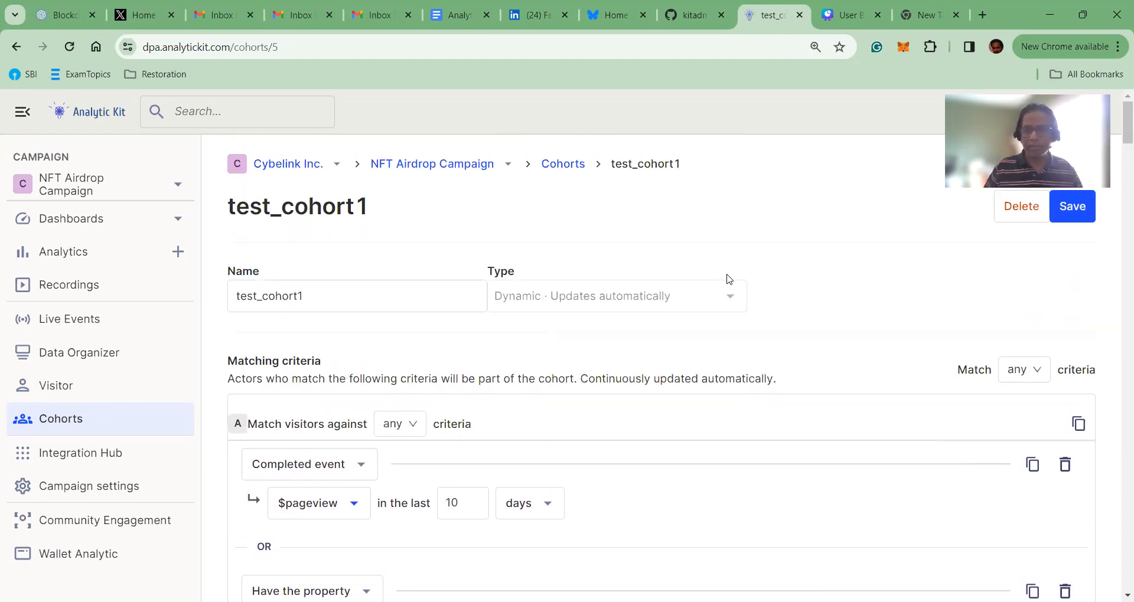
click(564, 170)
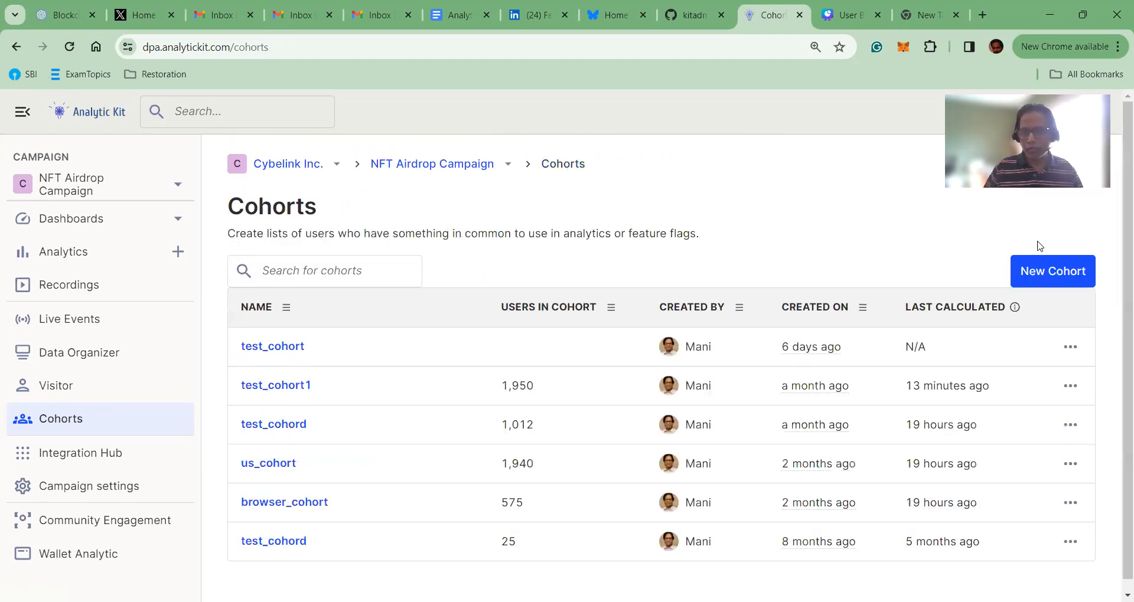
scroll(690, 260, down, 1)
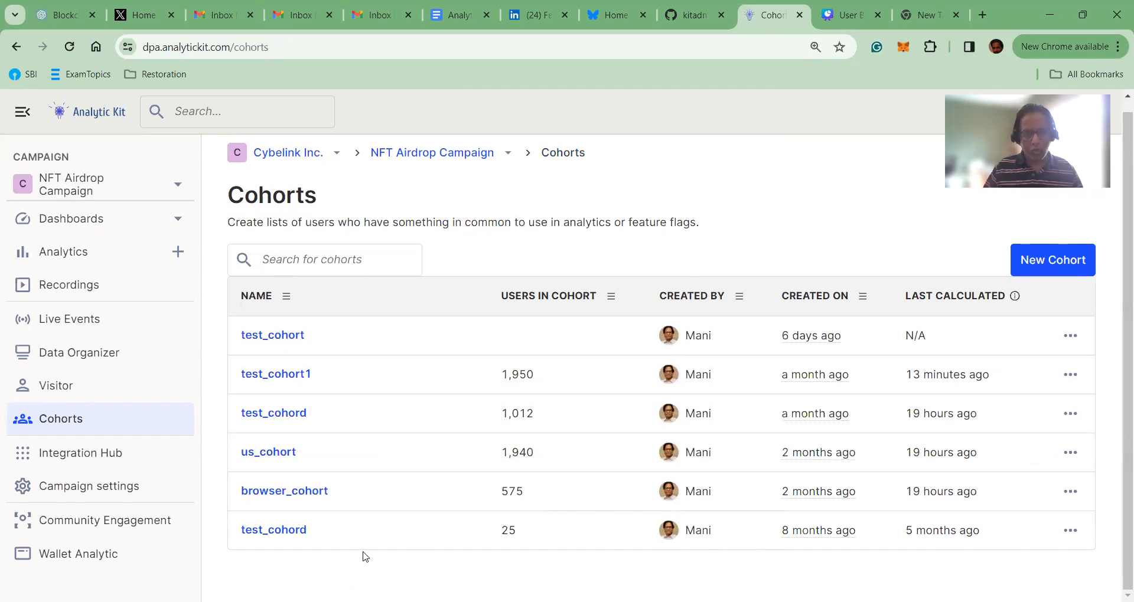
- Open the test_cohord cohort created 8 months ago and look through its criteria and visitors
click(306, 535)
scroll(638, 369, down, 5)
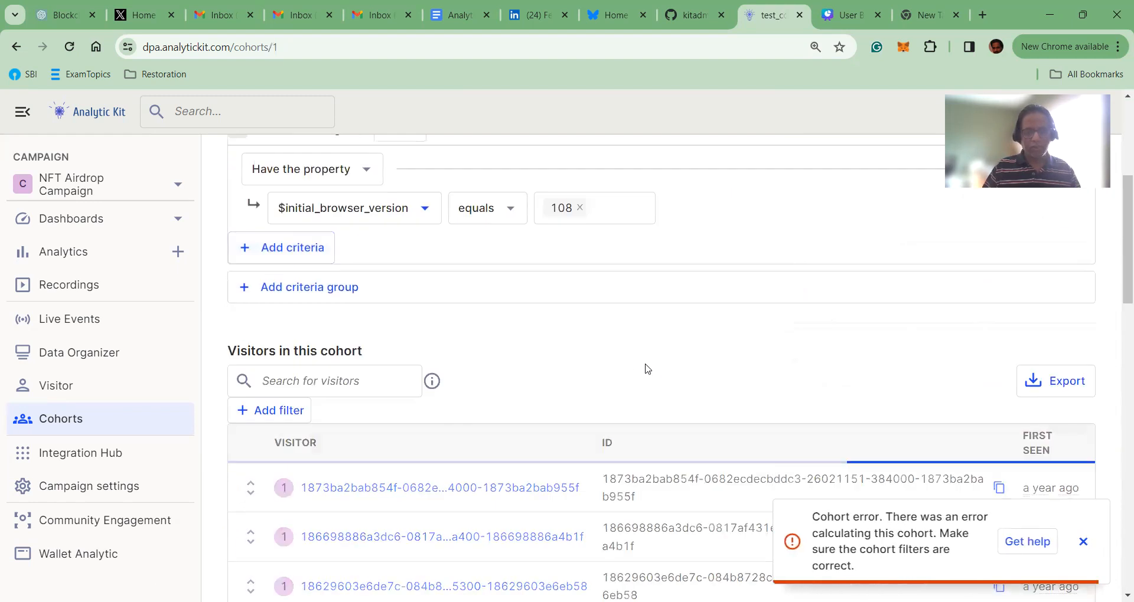
scroll(626, 365, down, 4)
scroll(627, 364, down, 5)
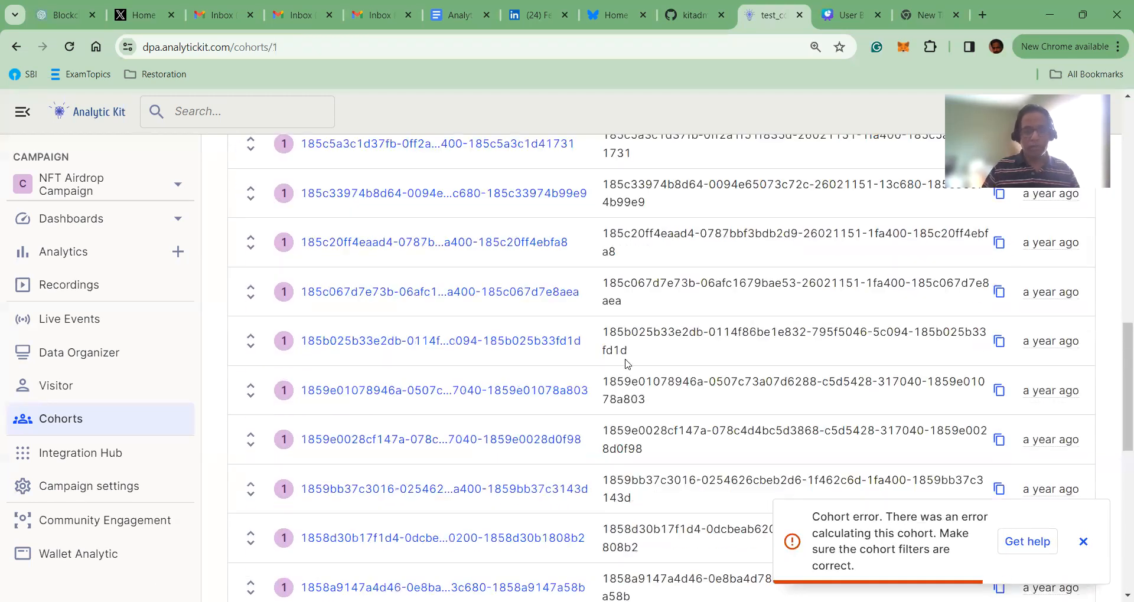
scroll(627, 364, down, 10)
scroll(629, 361, up, 9)
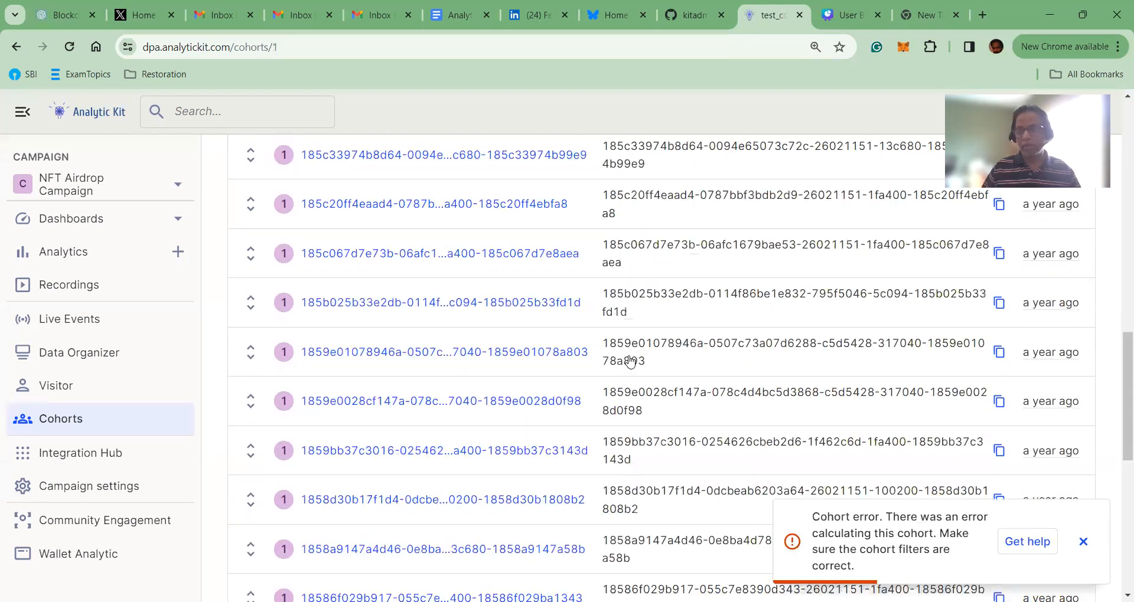
scroll(628, 360, up, 9)
scroll(627, 359, down, 3)
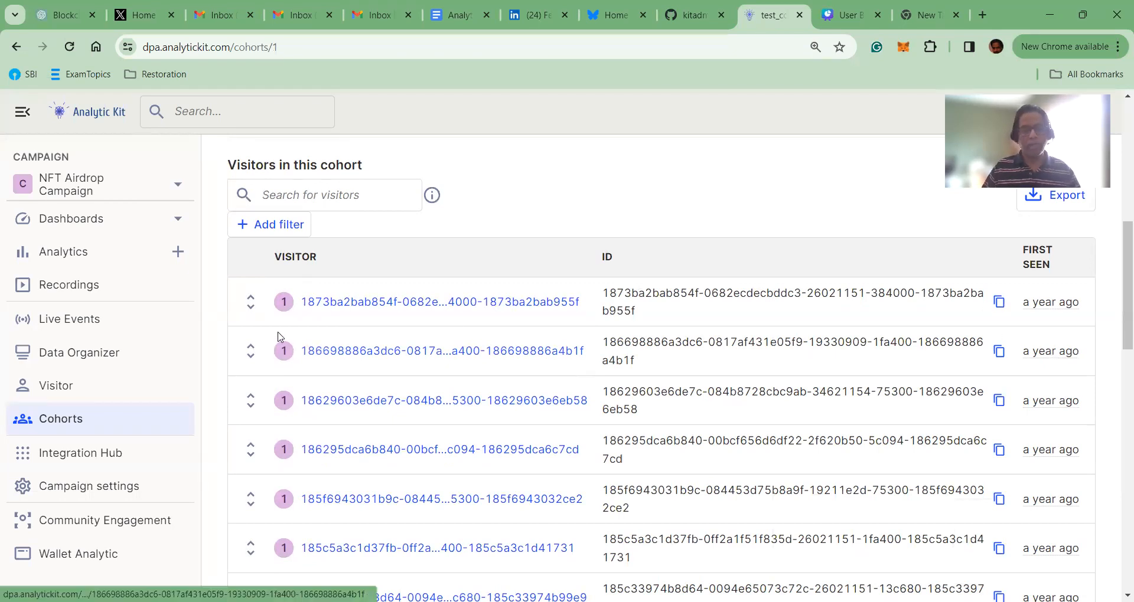
- Expand the first visitor in the cohort and examine its properties, such as initial OS, browser and referrer
click(250, 302)
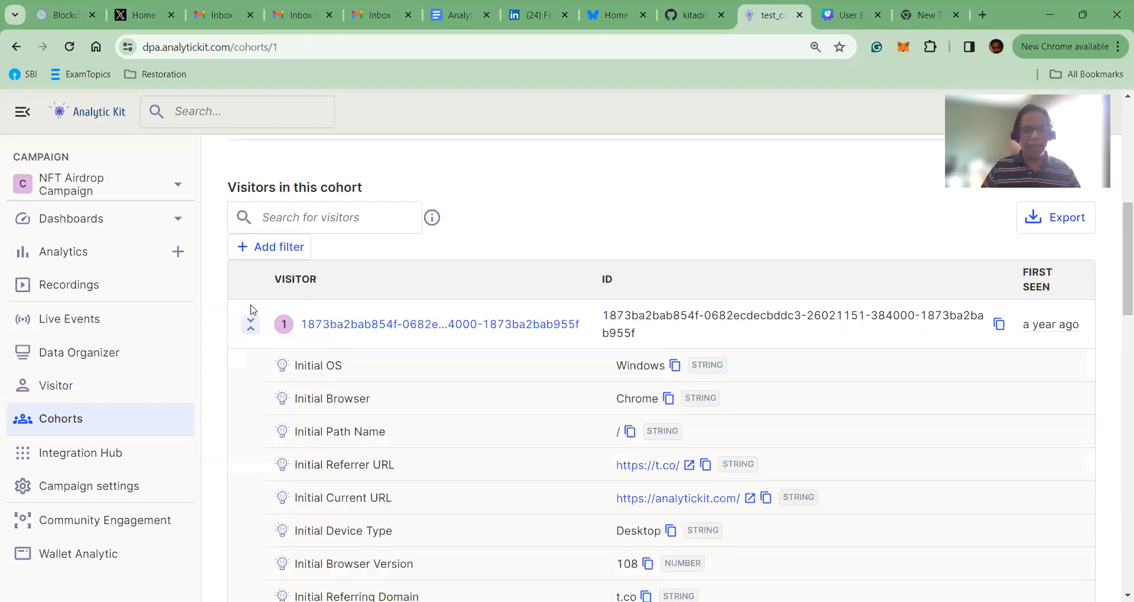
scroll(841, 387, down, 1)
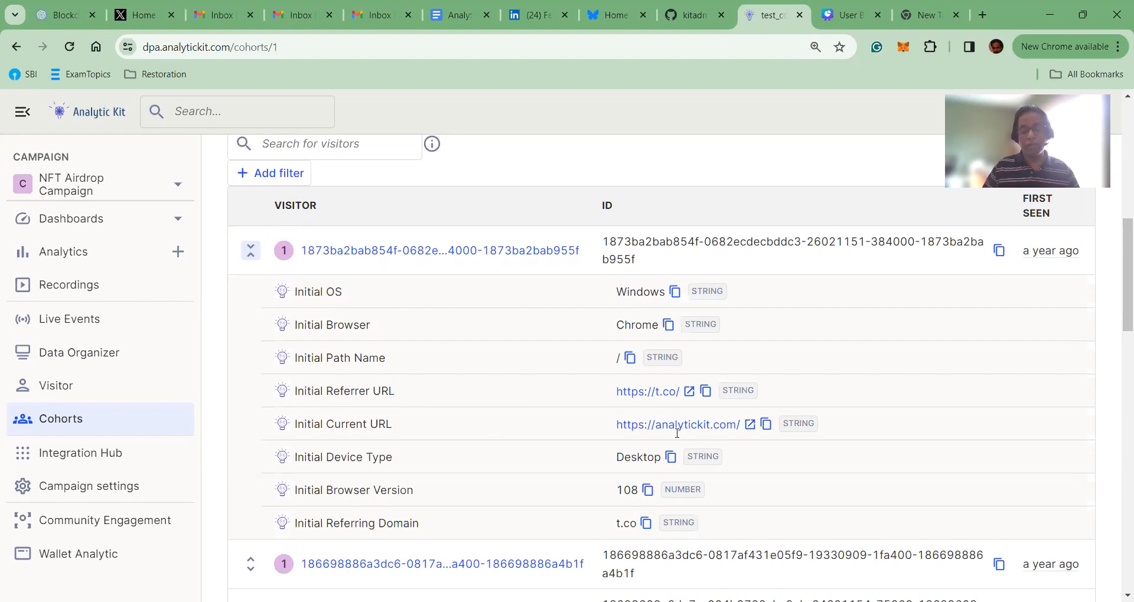
scroll(677, 434, down, 7)
scroll(676, 437, up, 6)
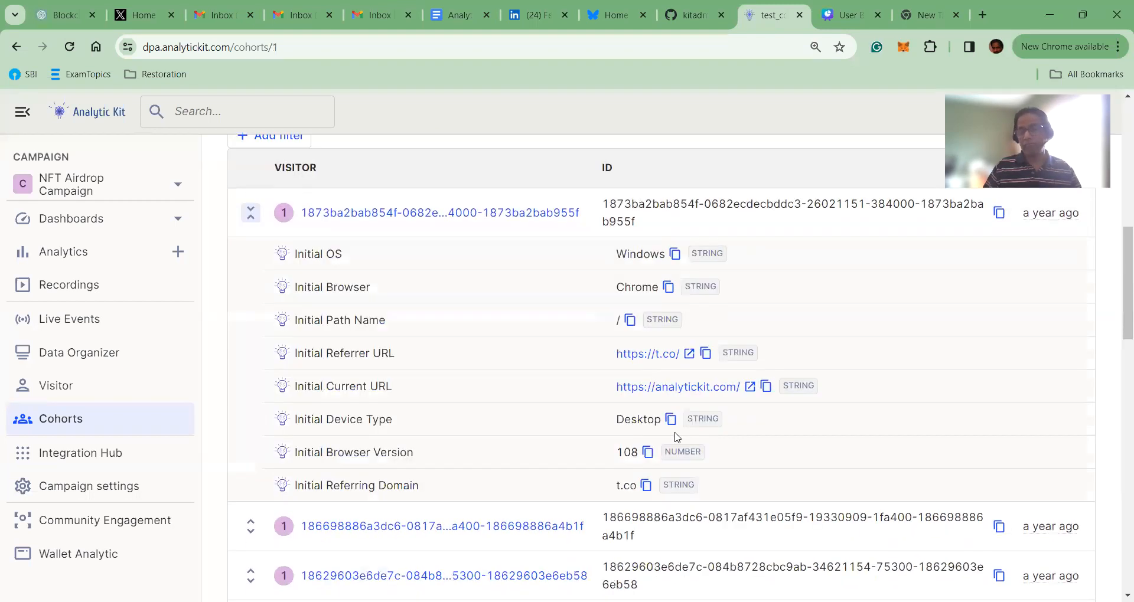
scroll(677, 437, up, 2)
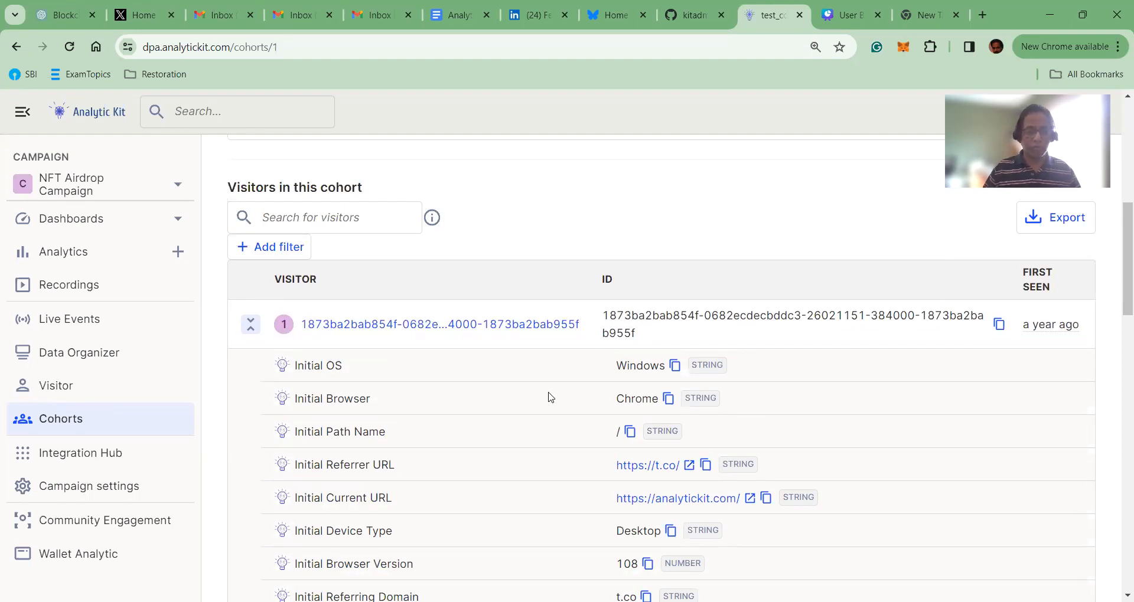
- Open the first visitor's detail page and review its properties and its events
click(468, 326)
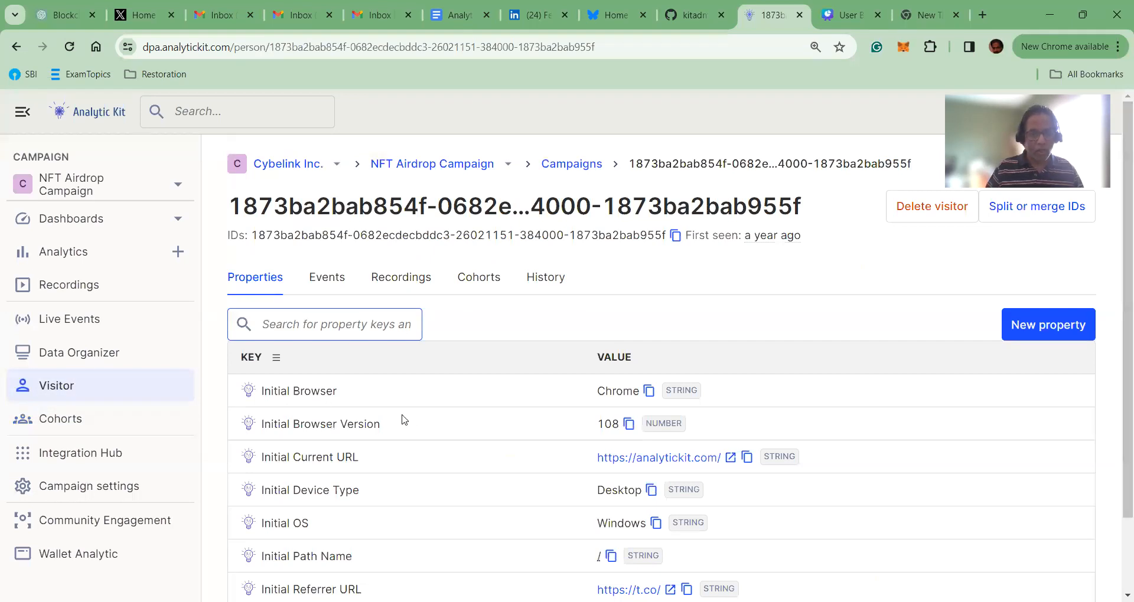
scroll(412, 413, down, 2)
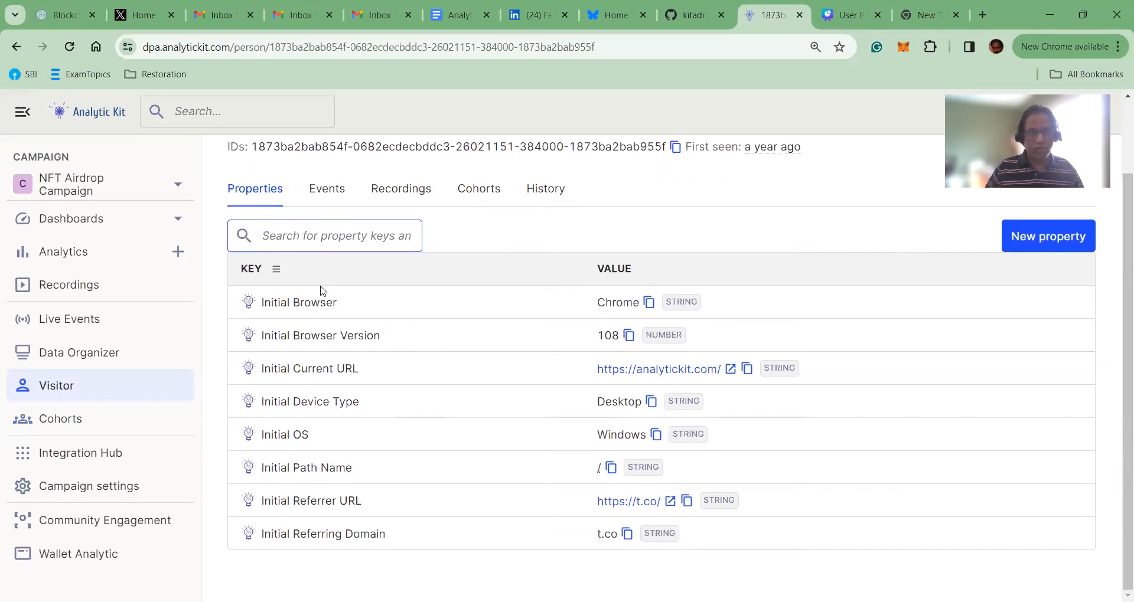
scroll(322, 288, up, 2)
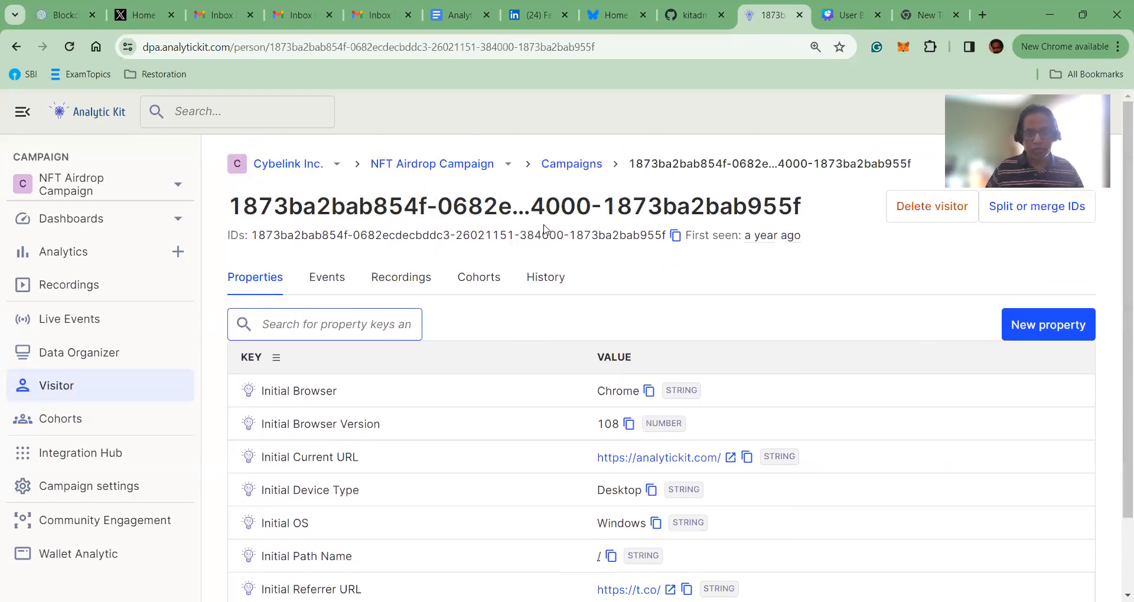
click(333, 282)
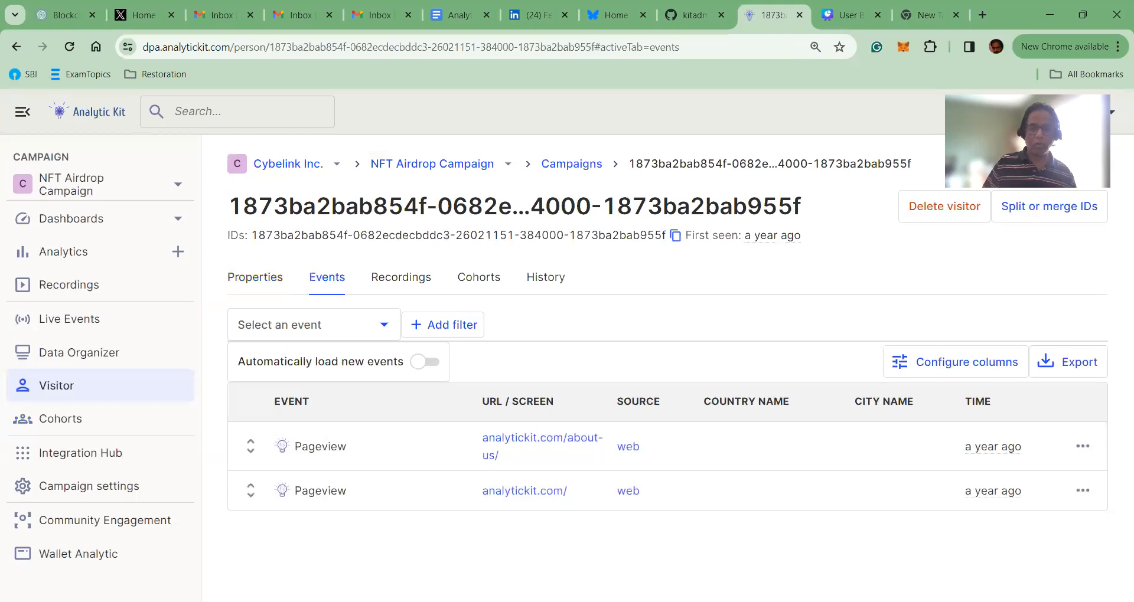
- Switch to the presentation window showing the Temporal Analysis for Insights slide
key(alt+Tab)
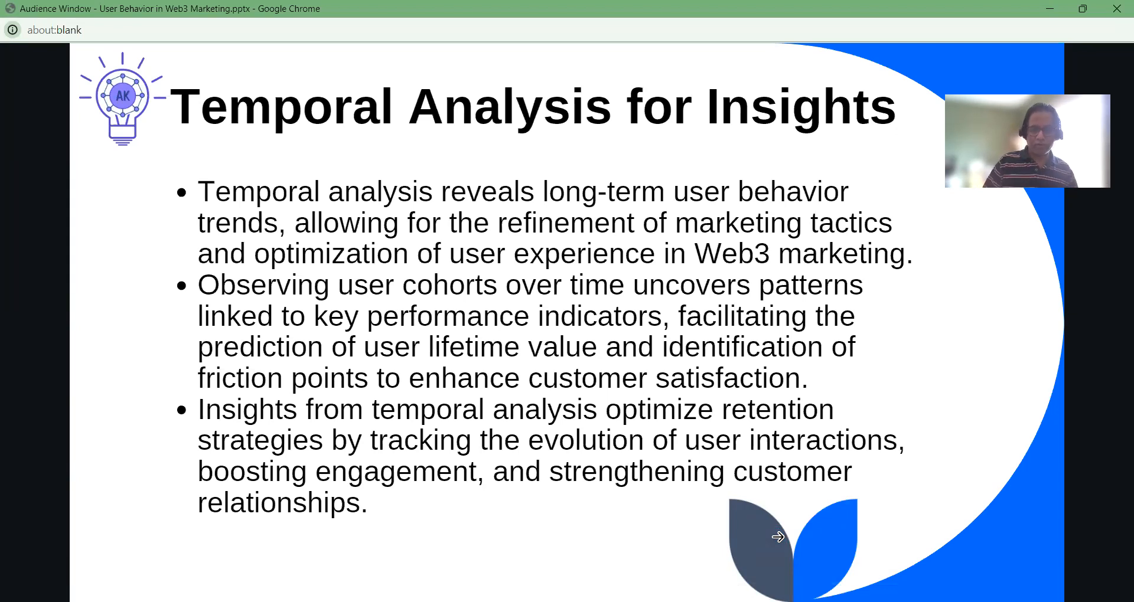
- Switch back to AnalyticKit, open the test_cohort created 6 days ago, and look through its CSV upload area and visitors
mouse_move(817, 593)
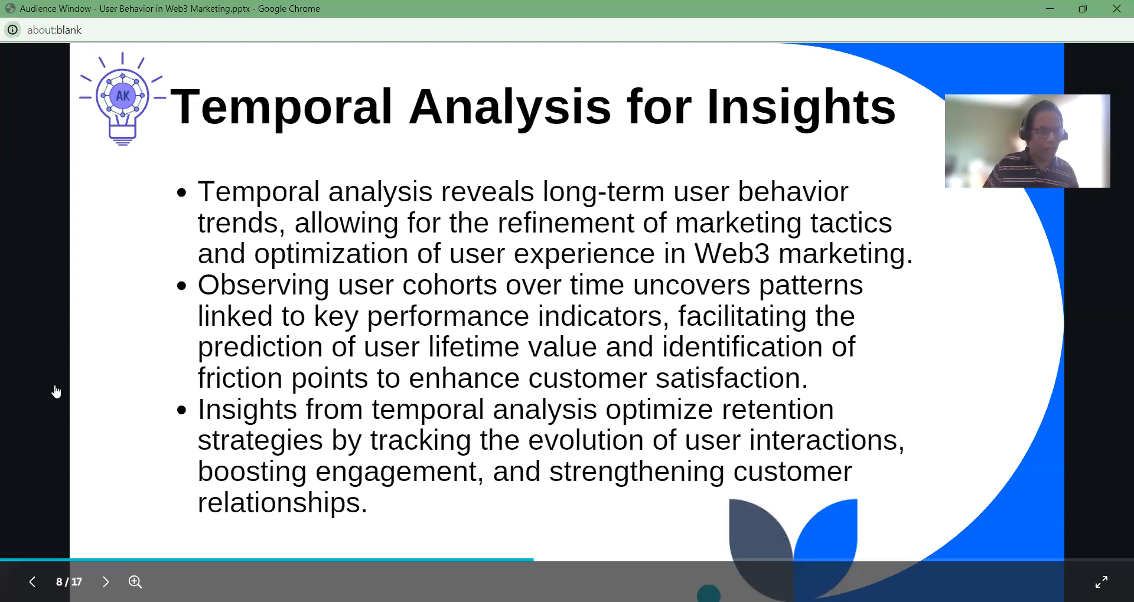
key(alt+Tab)
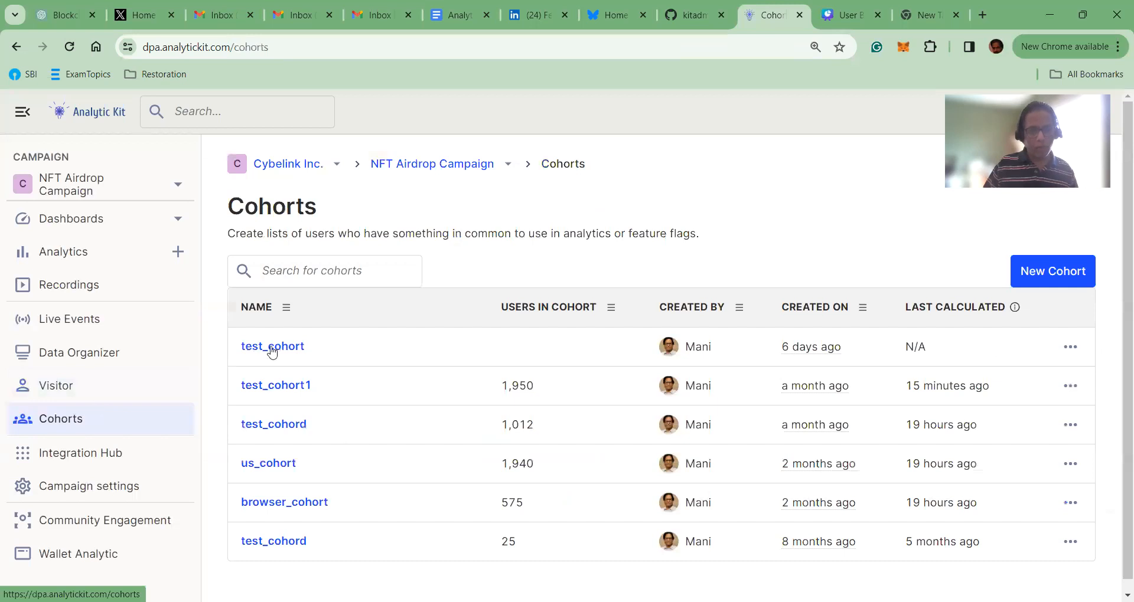
click(271, 348)
scroll(582, 357, down, 4)
scroll(582, 357, up, 4)
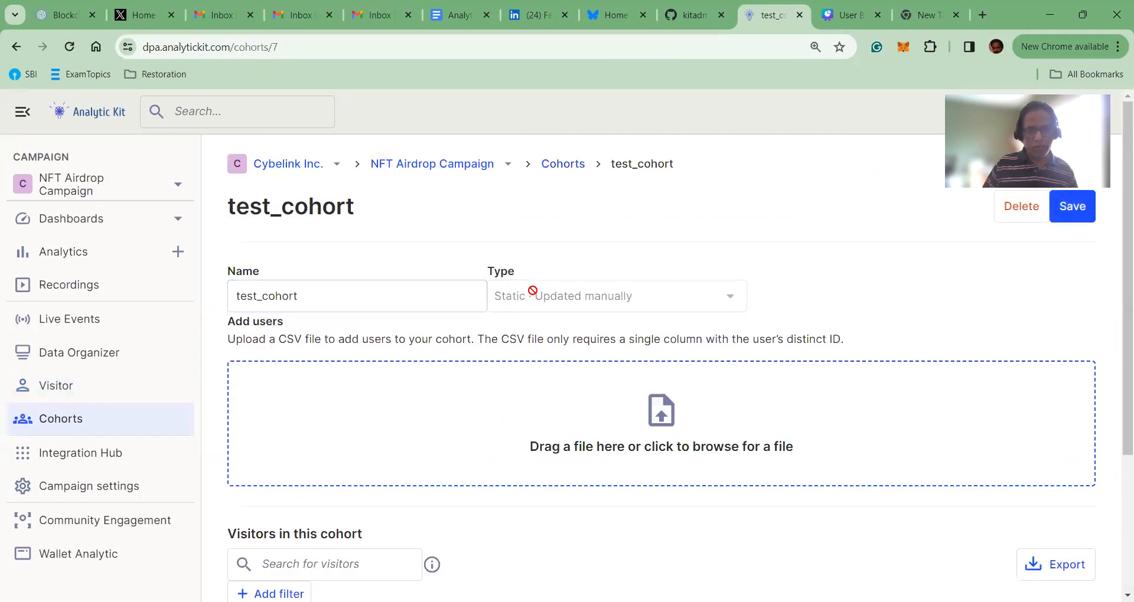
scroll(532, 290, down, 3)
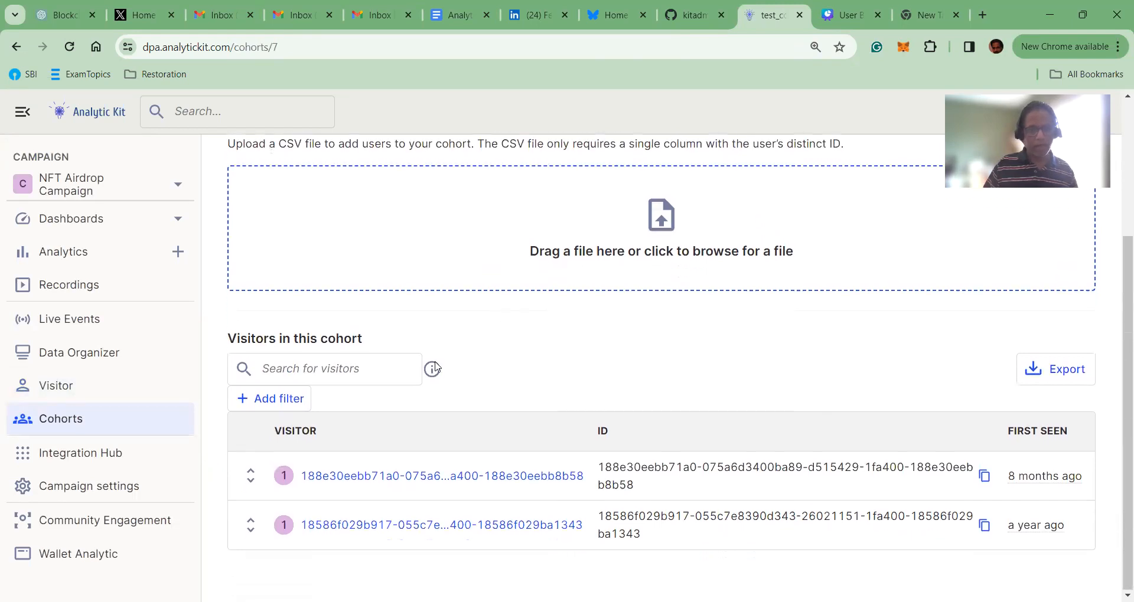
- Browse the person properties available for filtering the visitors in test_cohort, and close the list without adding a filter
click(238, 399)
scroll(544, 311, up, 4)
scroll(531, 265, up, 3)
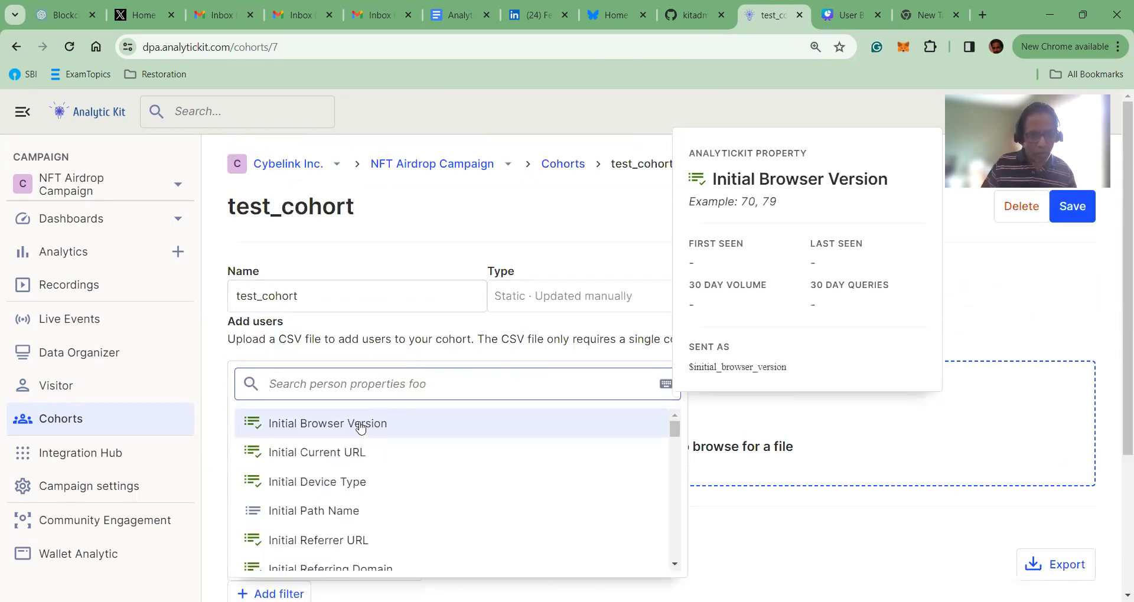
scroll(366, 431, down, 1)
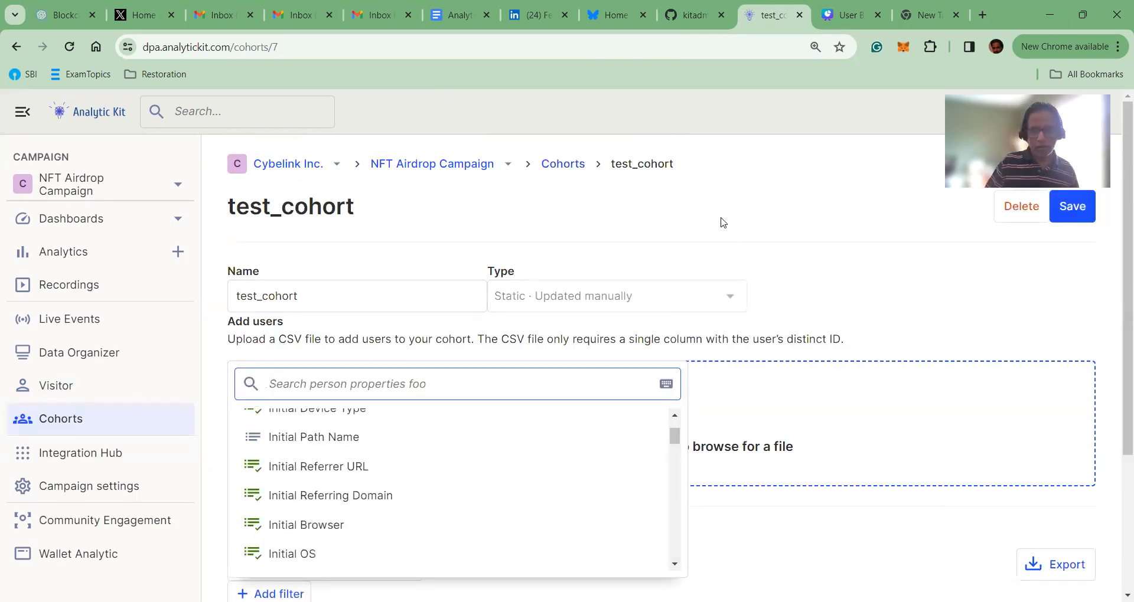
click(723, 222)
scroll(724, 224, down, 3)
scroll(726, 225, up, 3)
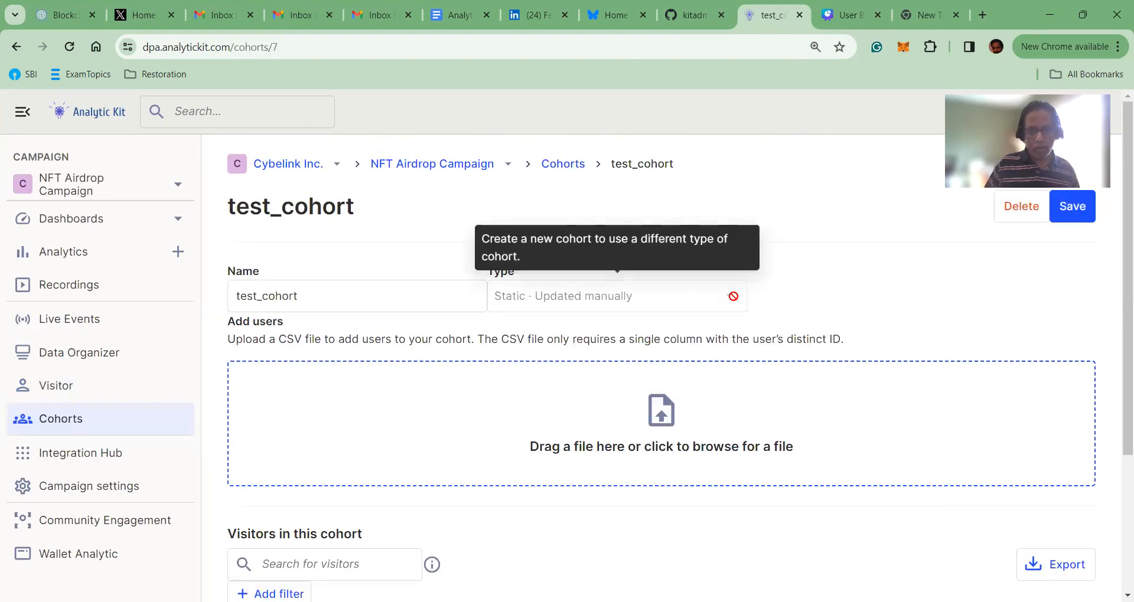
- Check whether the name and type of test_cohort can be edited, and save the cohort
click(324, 299)
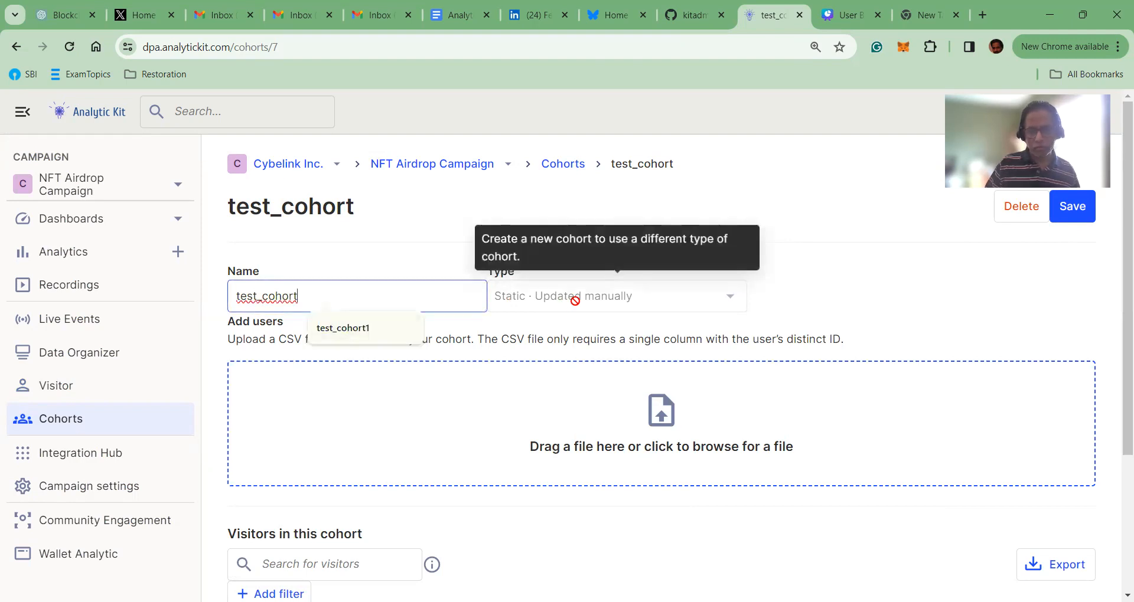
click(573, 301)
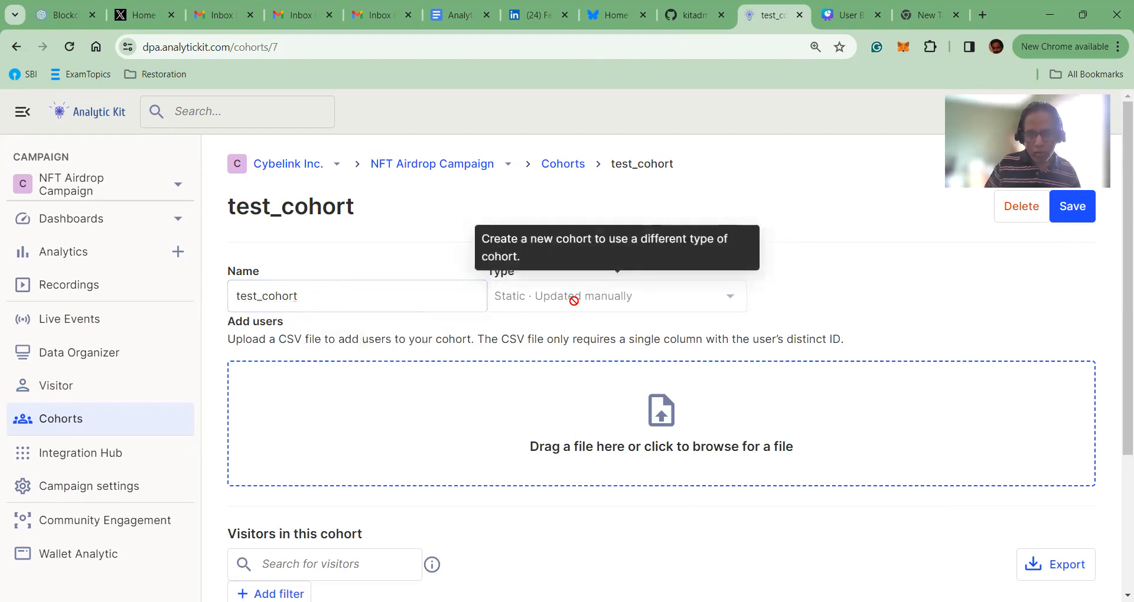
scroll(537, 304, down, 1)
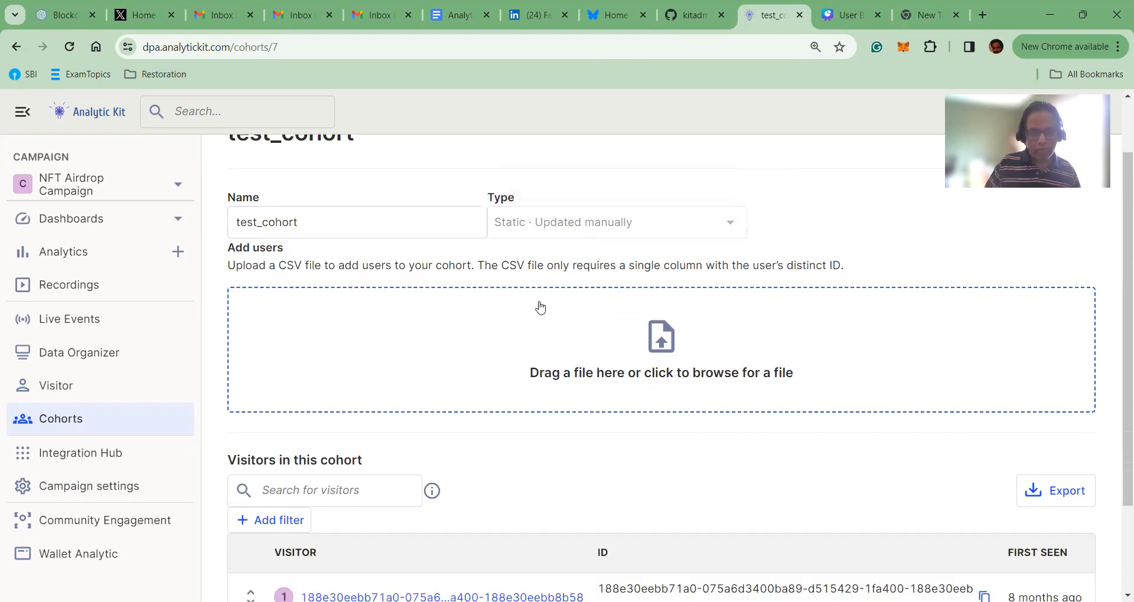
scroll(974, 256, up, 1)
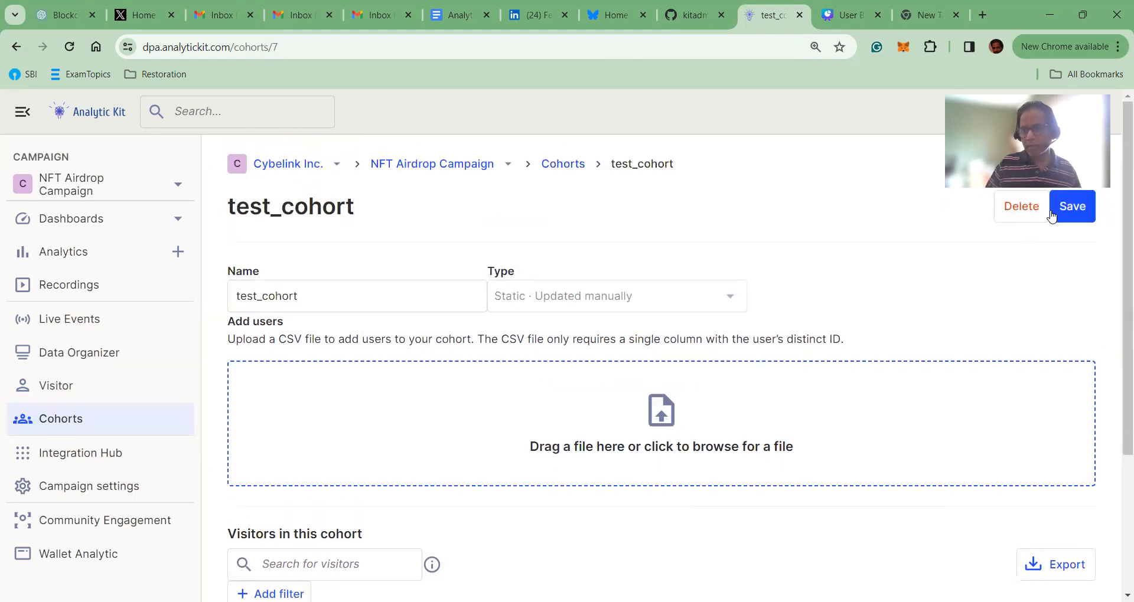
click(1066, 213)
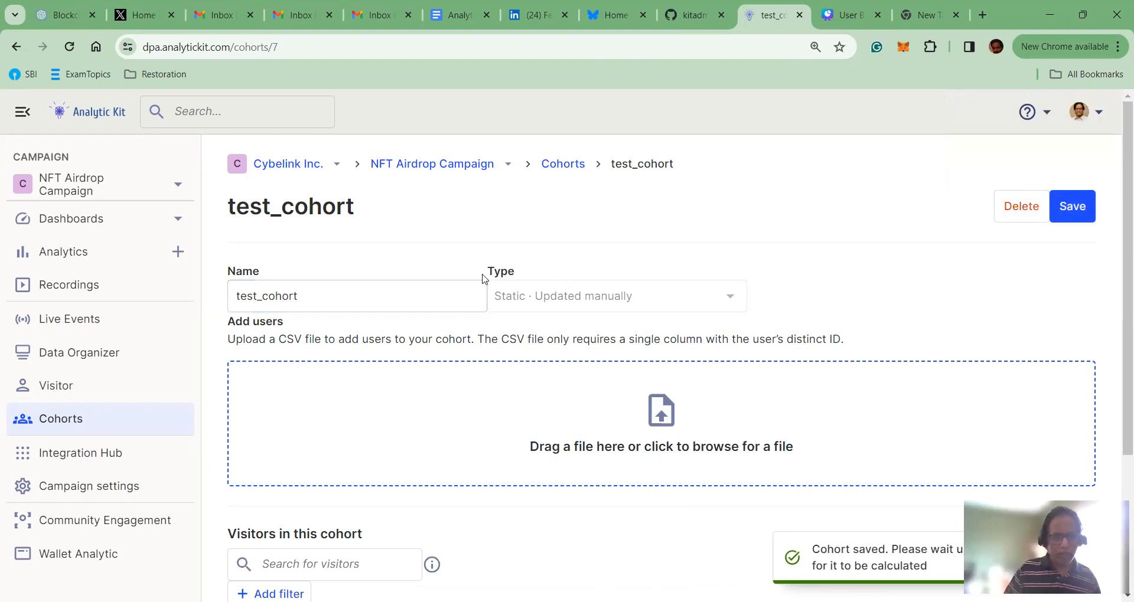
- Return to the cohort list, open test_cohort1, and review its matching criteria for events and visitor properties
click(571, 166)
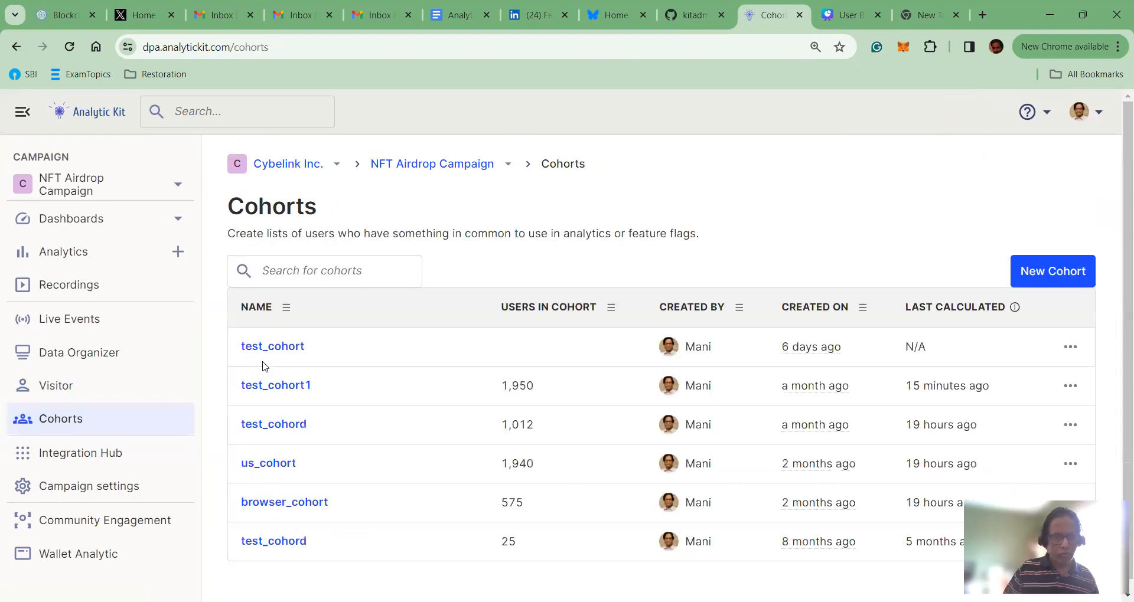
click(297, 387)
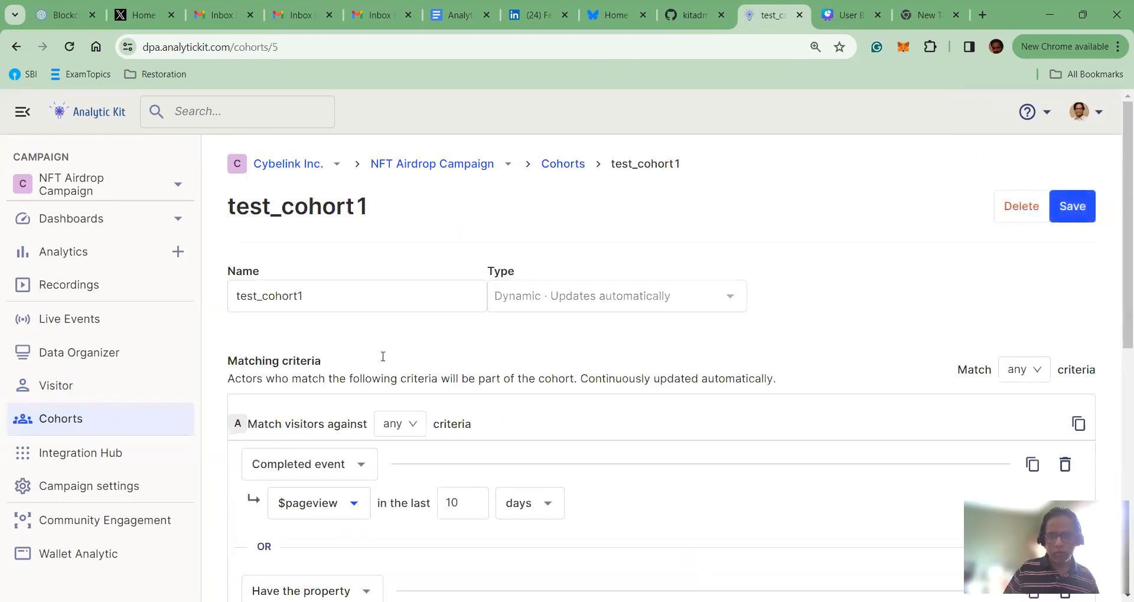
scroll(762, 270, down, 3)
scroll(536, 328, down, 2)
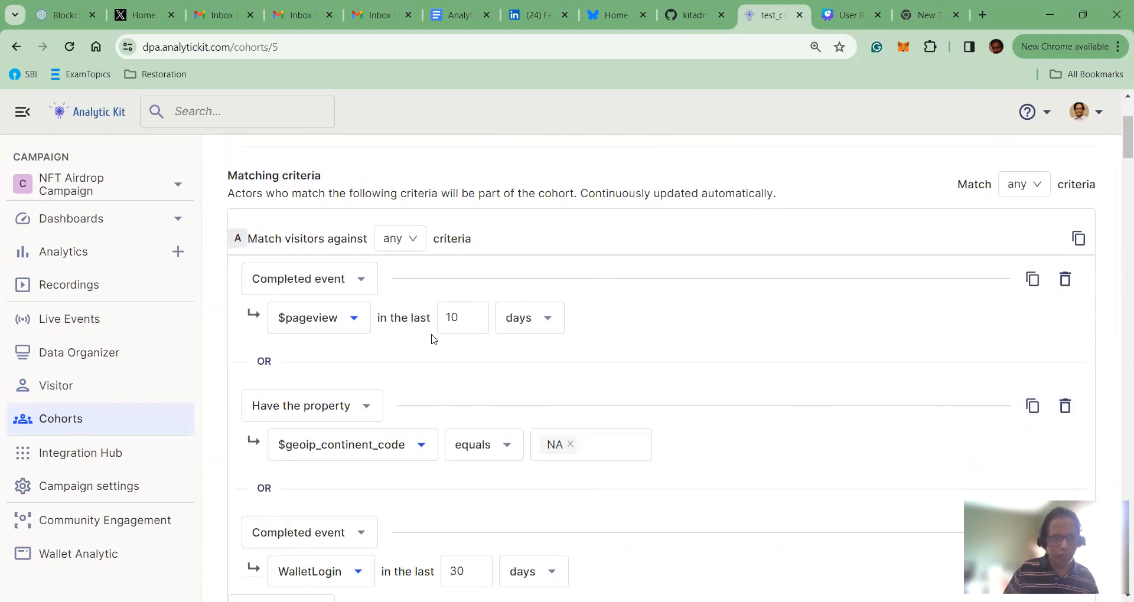
scroll(356, 297, down, 1)
scroll(360, 289, up, 1)
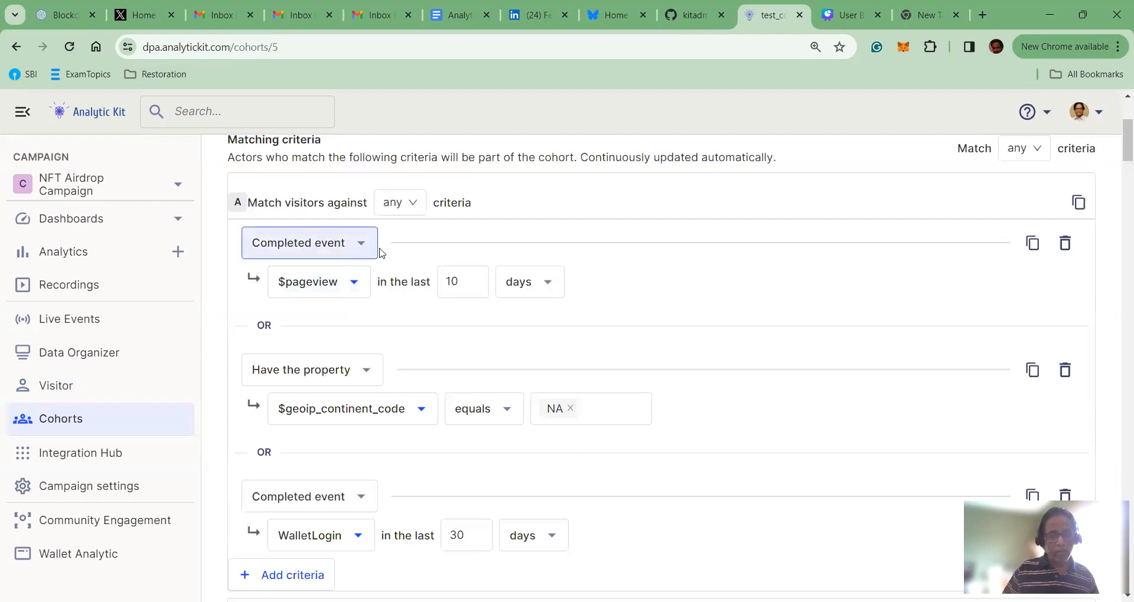
scroll(551, 284, up, 1)
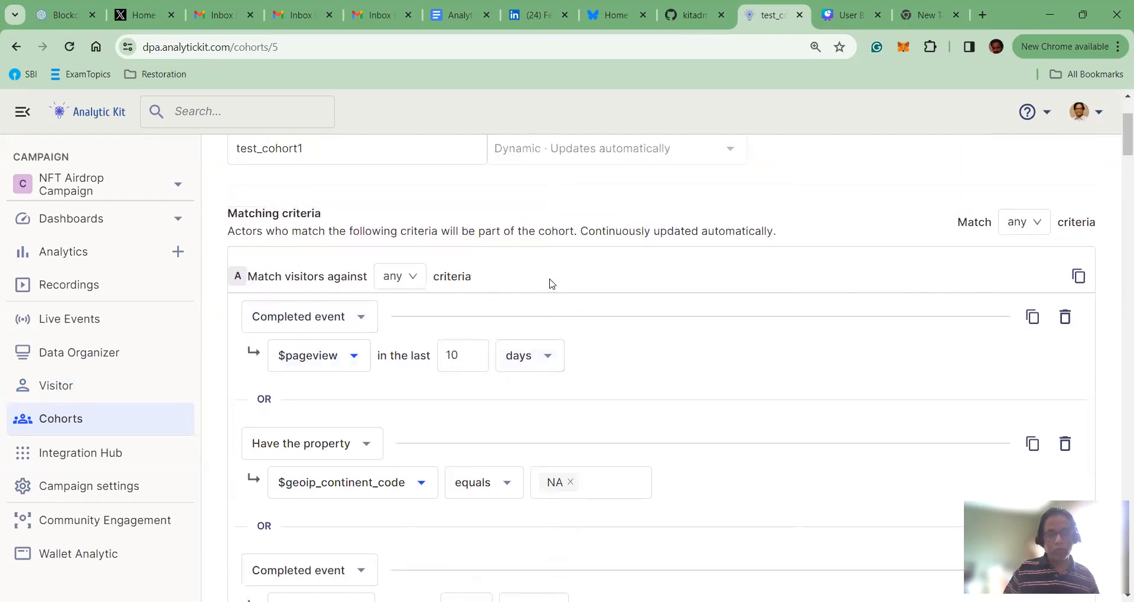
scroll(549, 283, up, 2)
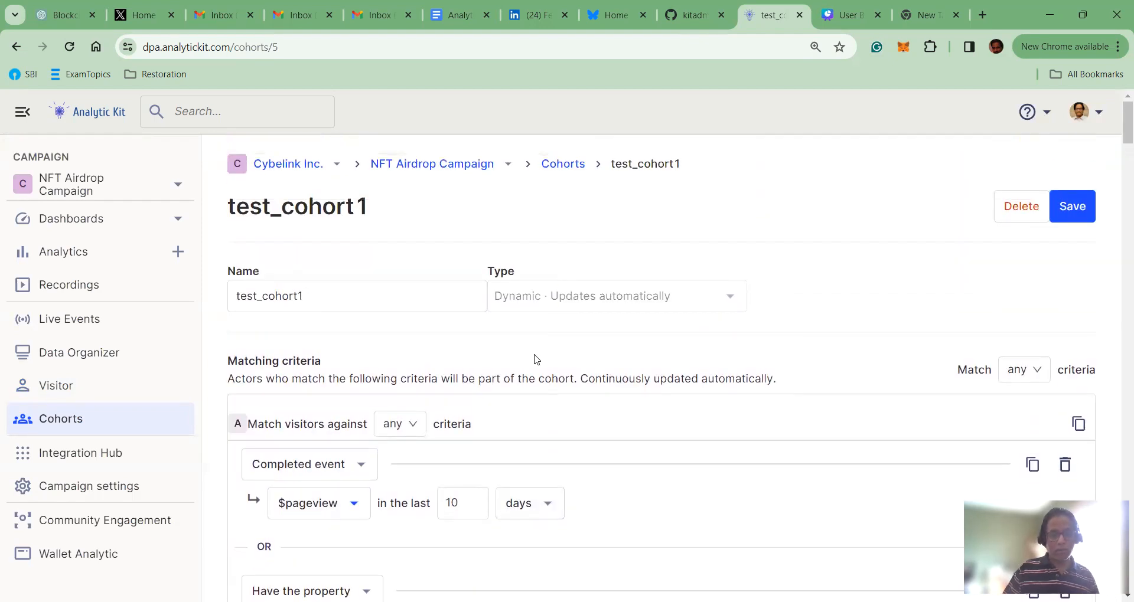
scroll(536, 360, down, 2)
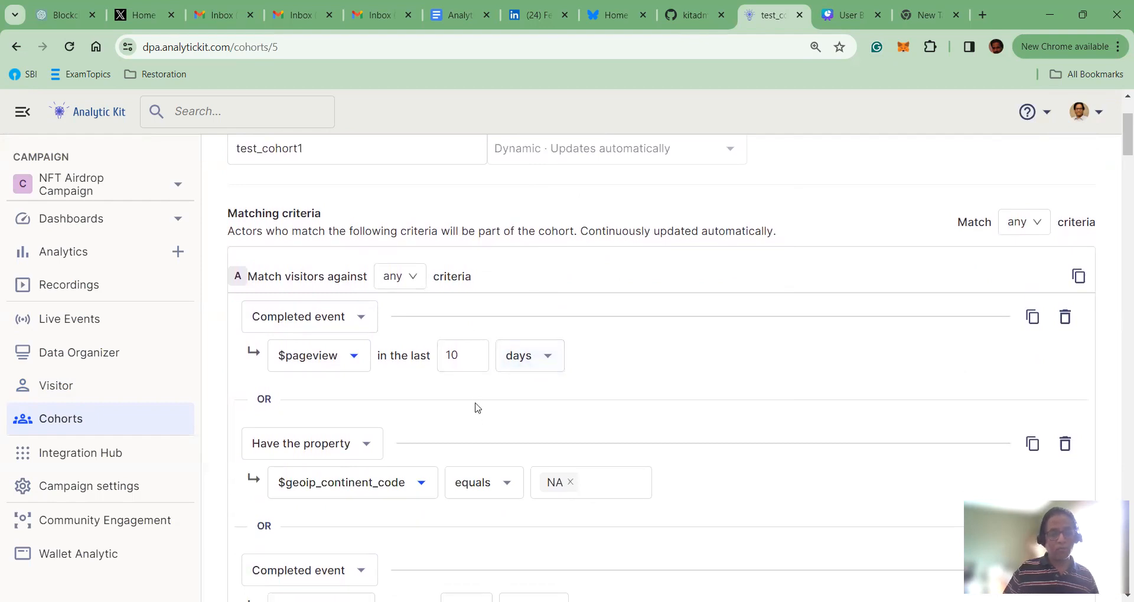
- Change the first criterion in group A from the completed pageview event to In cohort, with browser_cohort as the cohort
click(365, 319)
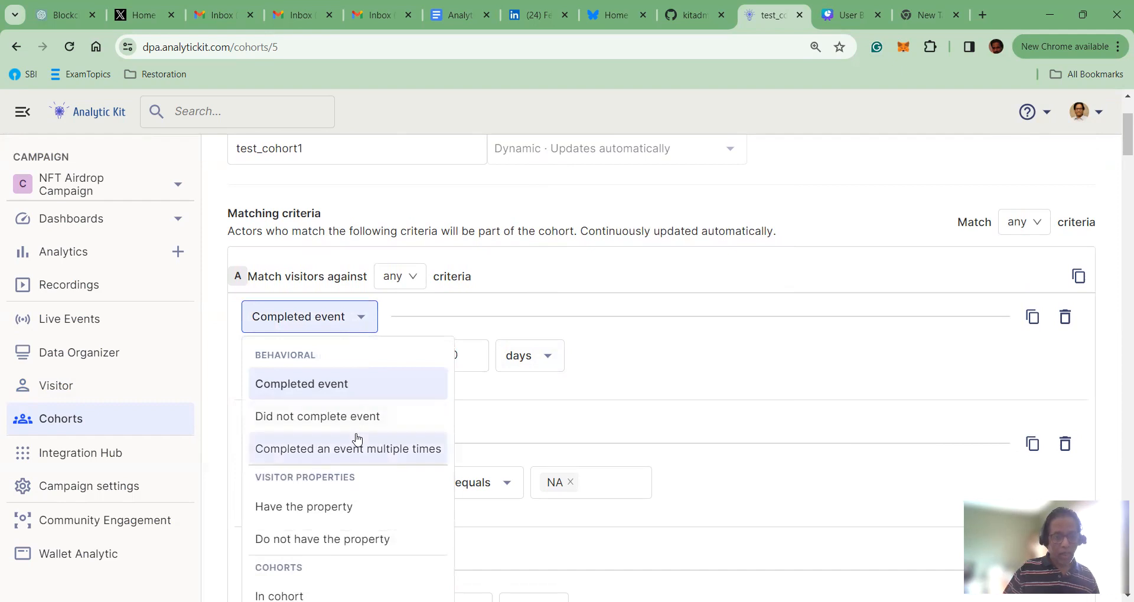
scroll(354, 437, down, 1)
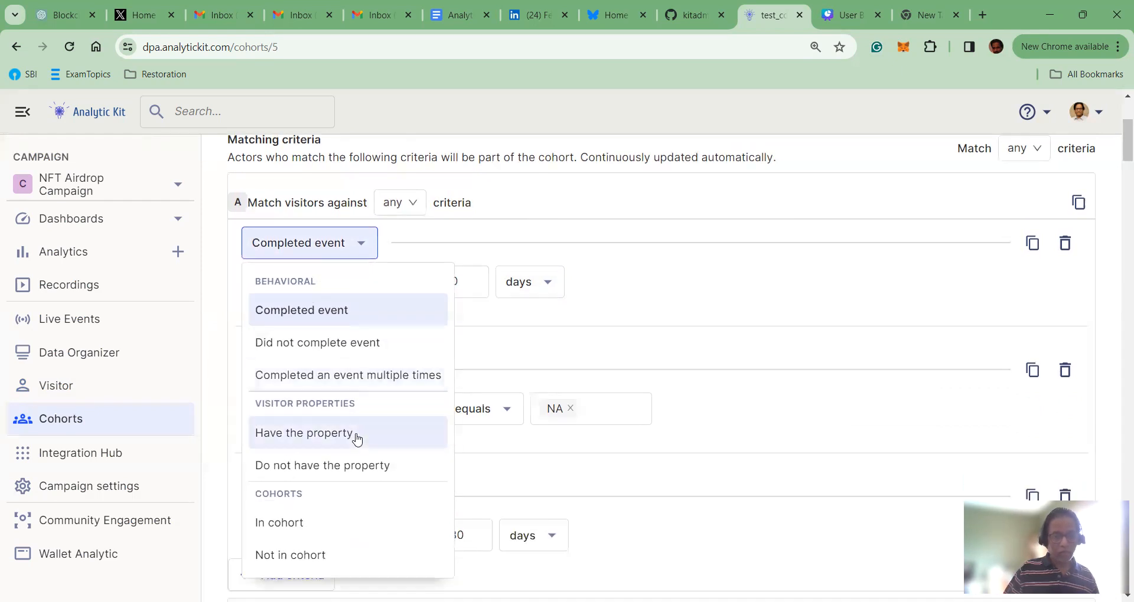
click(292, 532)
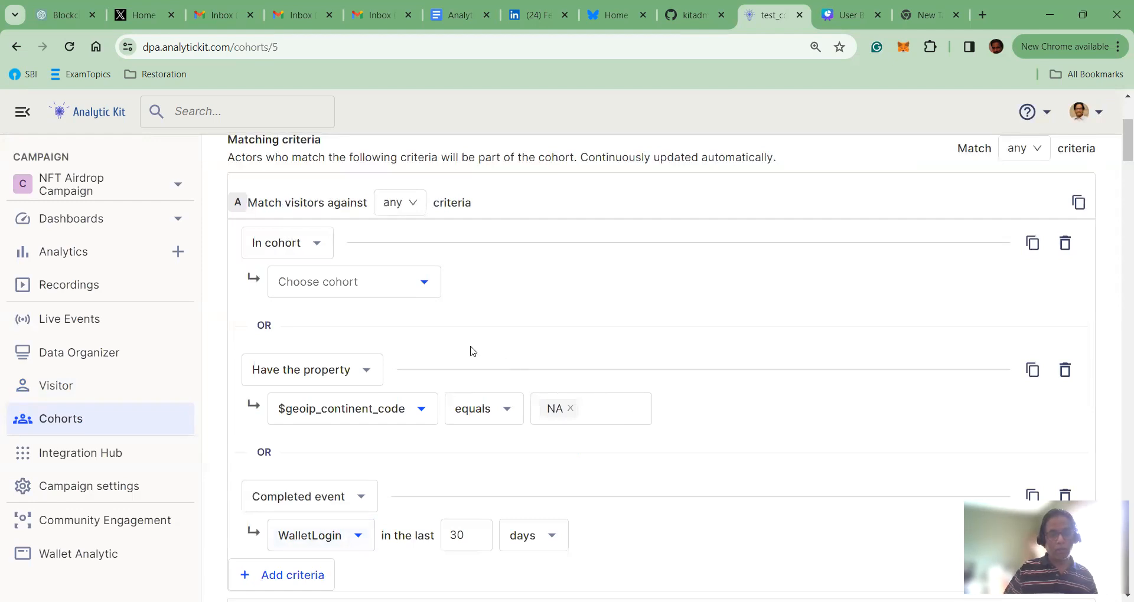
click(423, 282)
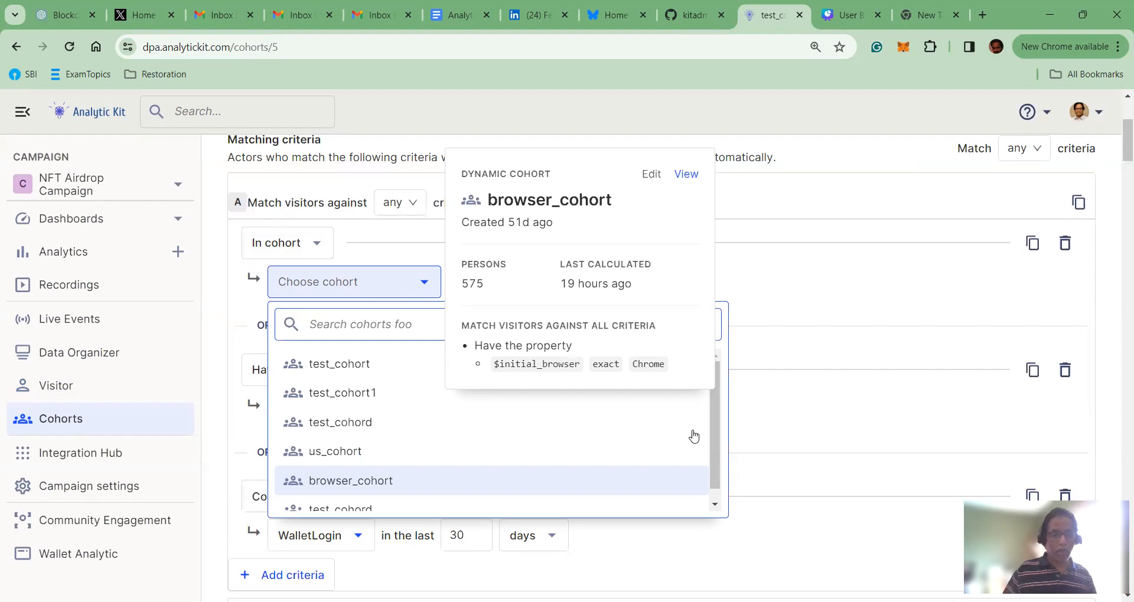
click(338, 469)
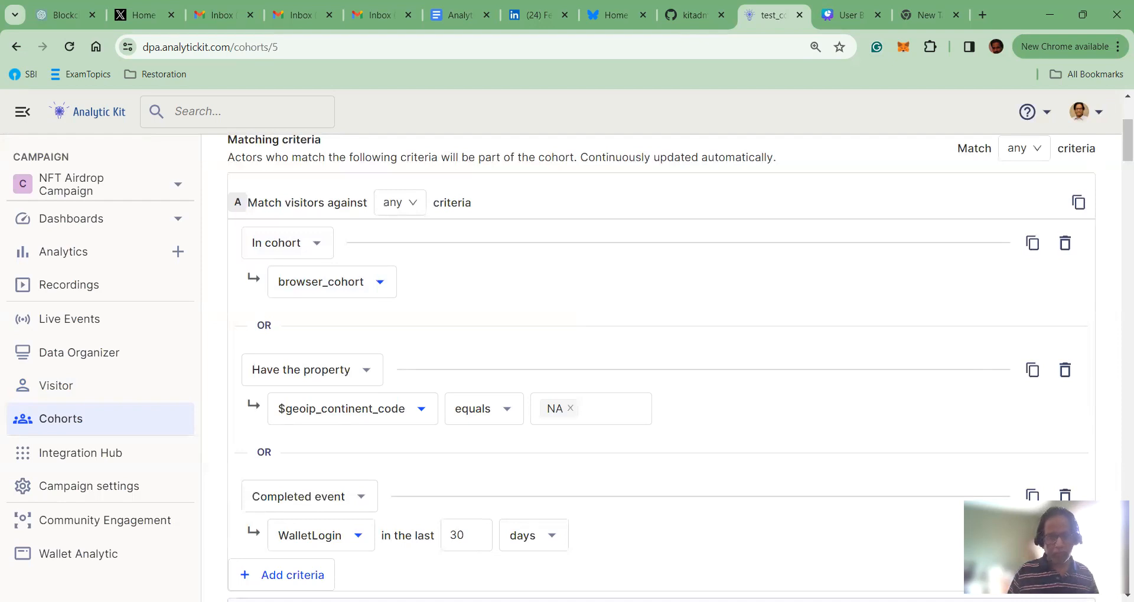
- Switch to the presentation window and advance to the Customizable Metrics for Evaluation slide
key(alt+Tab)
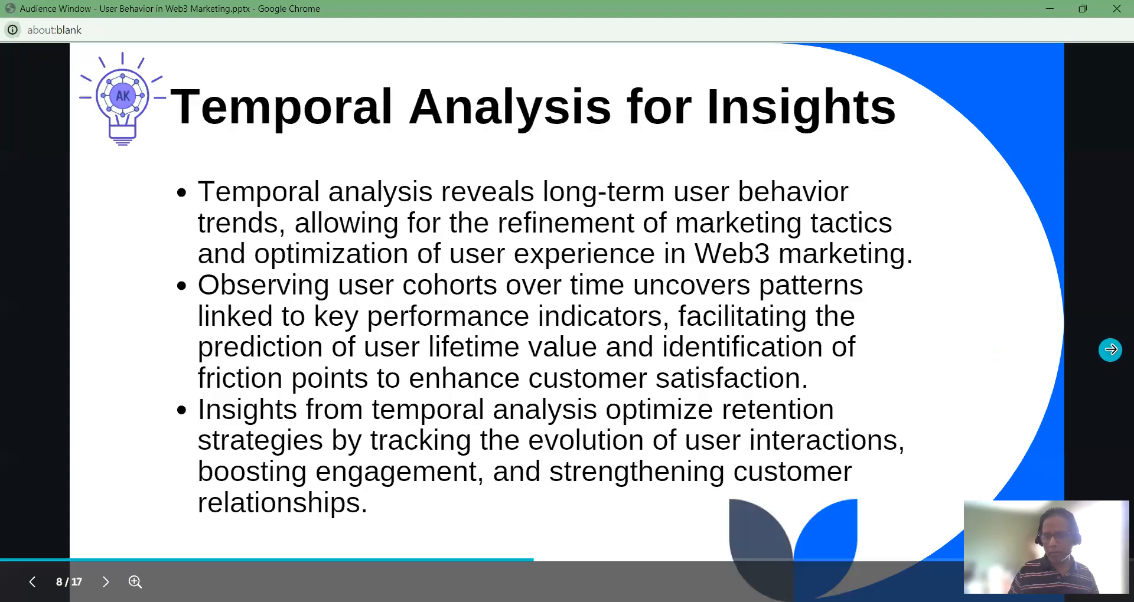
click(1111, 349)
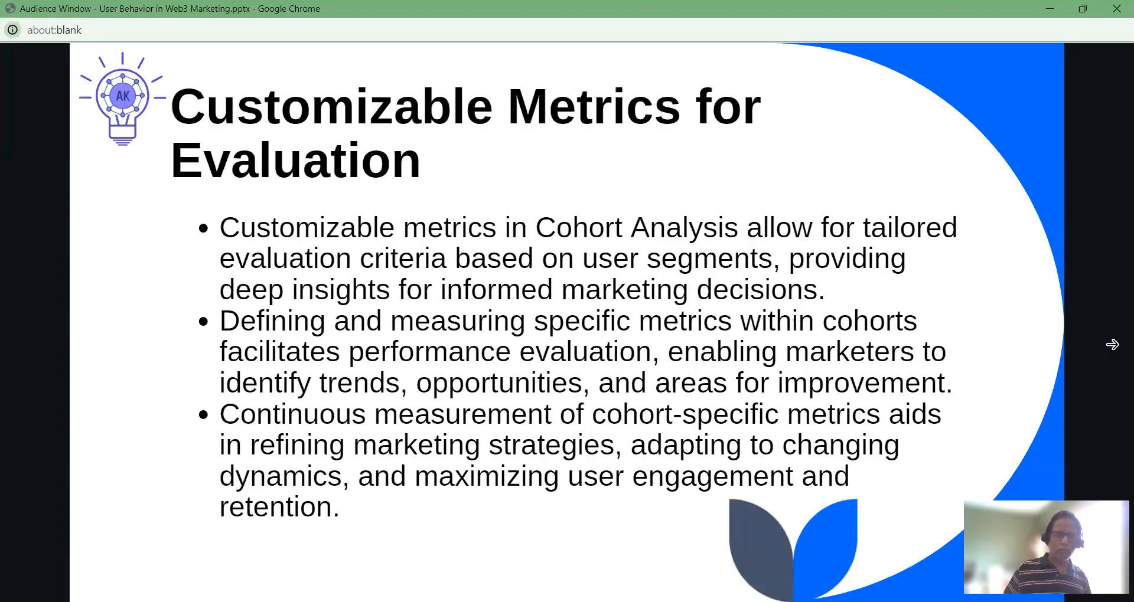